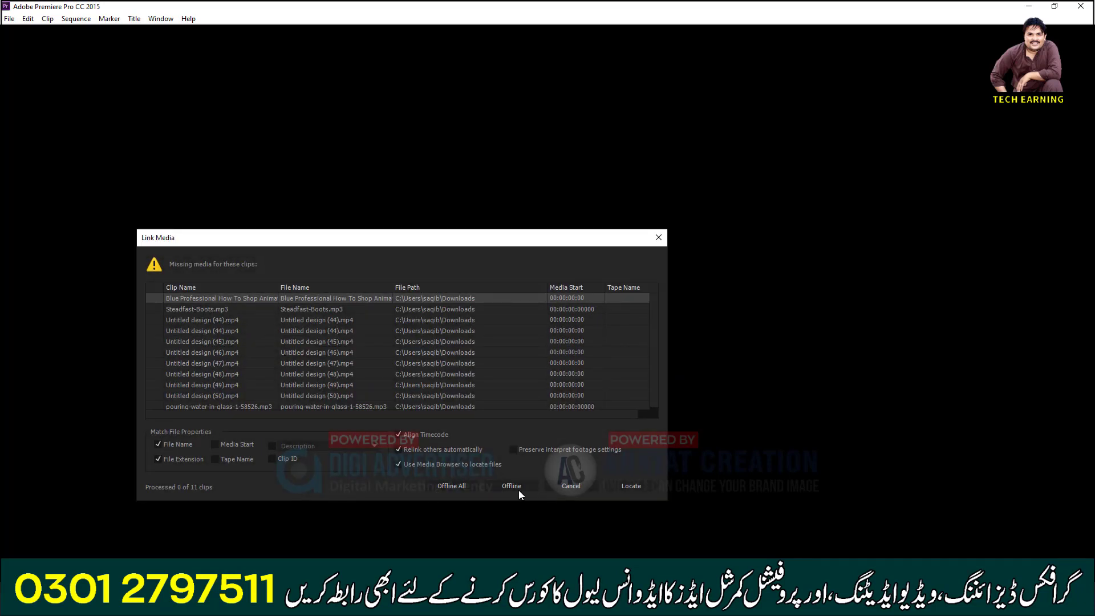
# Leave all missing clips offline and preview the start of the Water Drinking sequence.
pyautogui.click(468, 486)
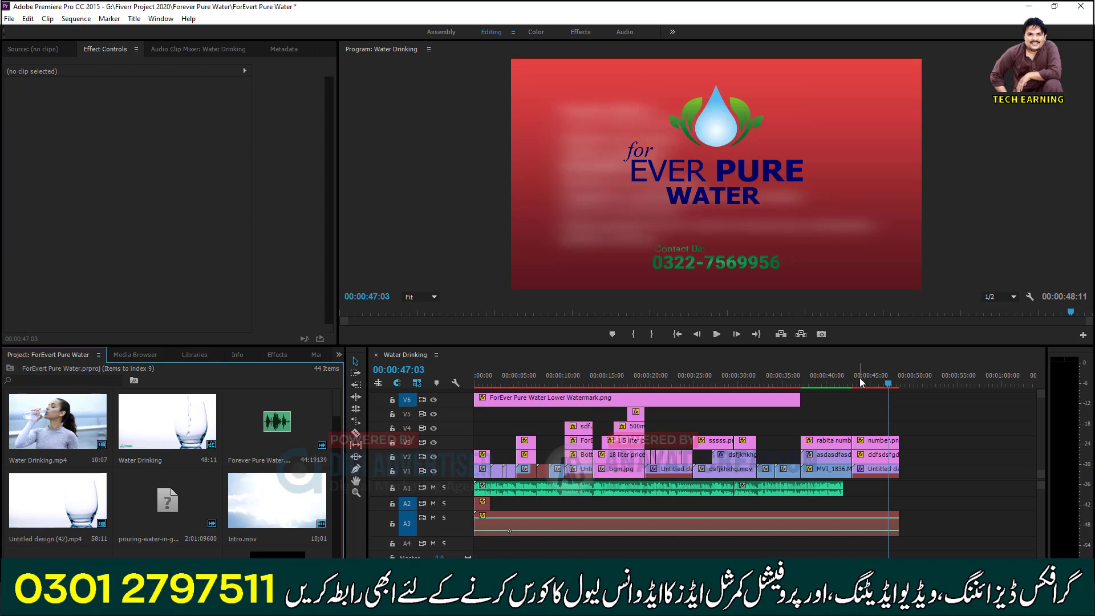
pyautogui.click(858, 380)
pyautogui.press('Home')
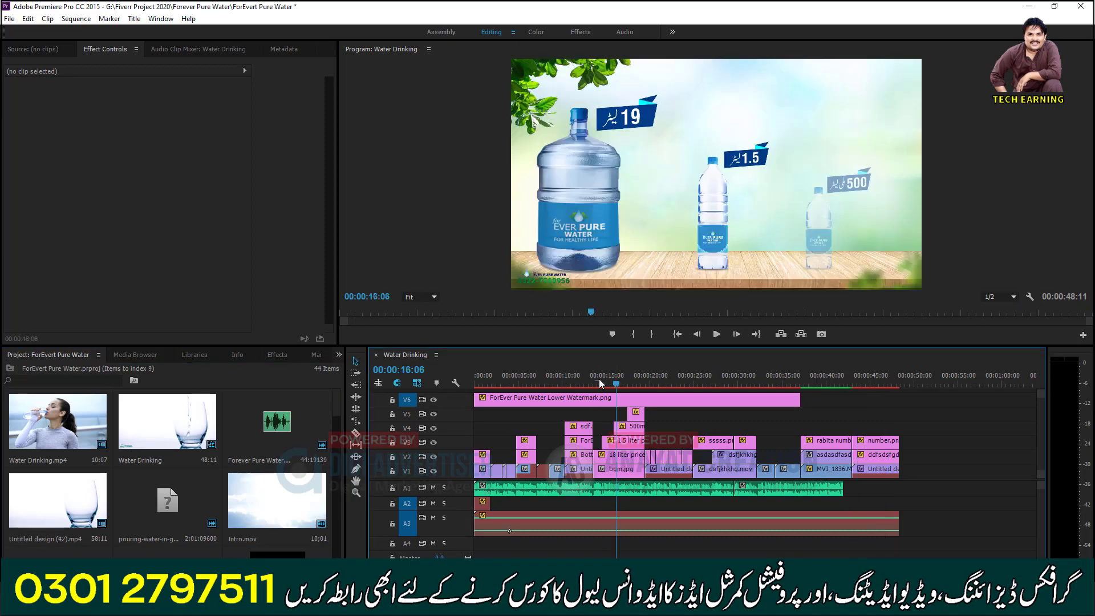
pyautogui.press('space')
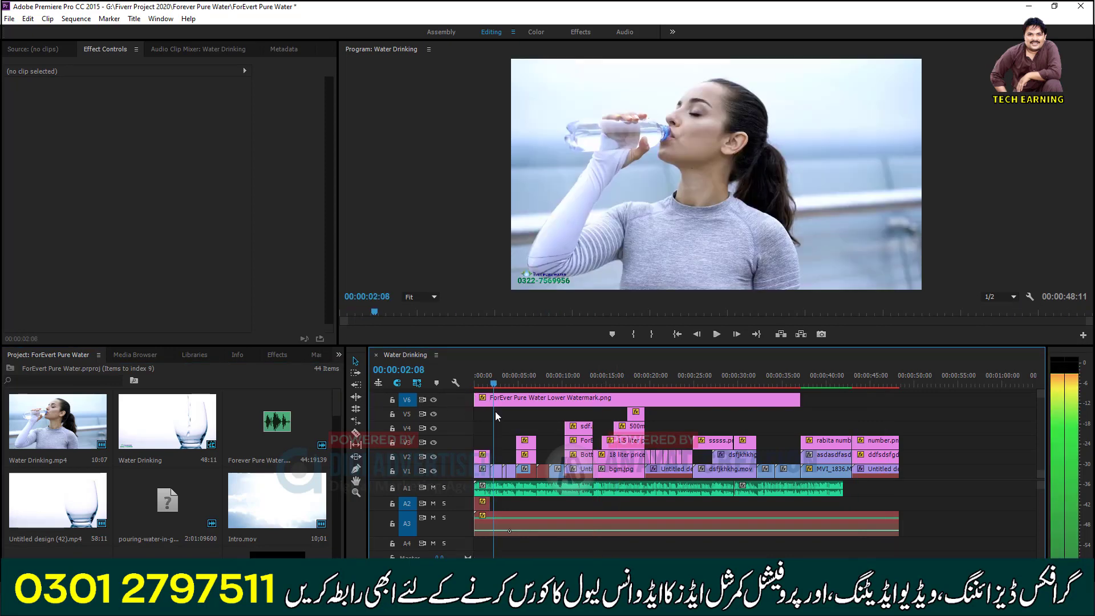
pyautogui.press('space')
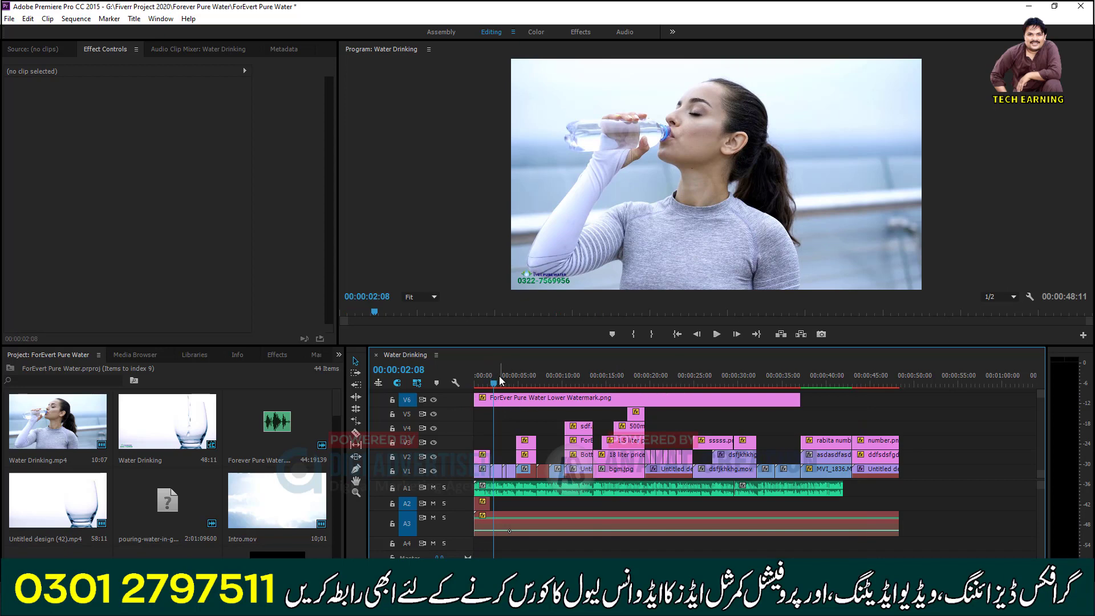
pyautogui.moveTo(498, 375); pyautogui.dragTo(470, 389)
pyautogui.press('space')
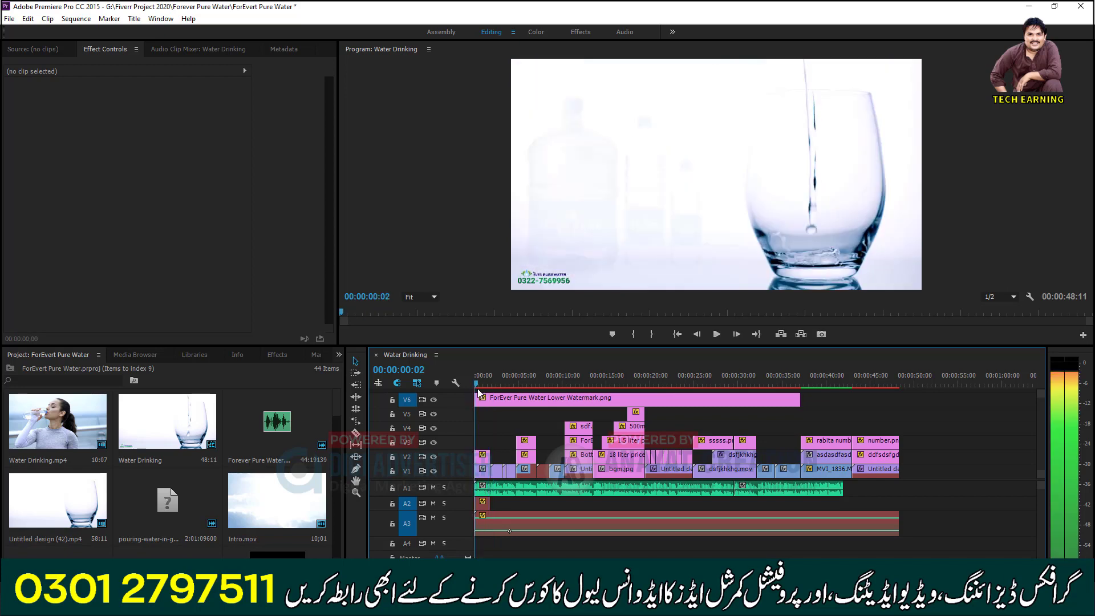
# Examine the opacity keyframes of the Bottle.png clip at the sequence start, hiding and reshowing track V2 to compare.
pyautogui.click(433, 457)
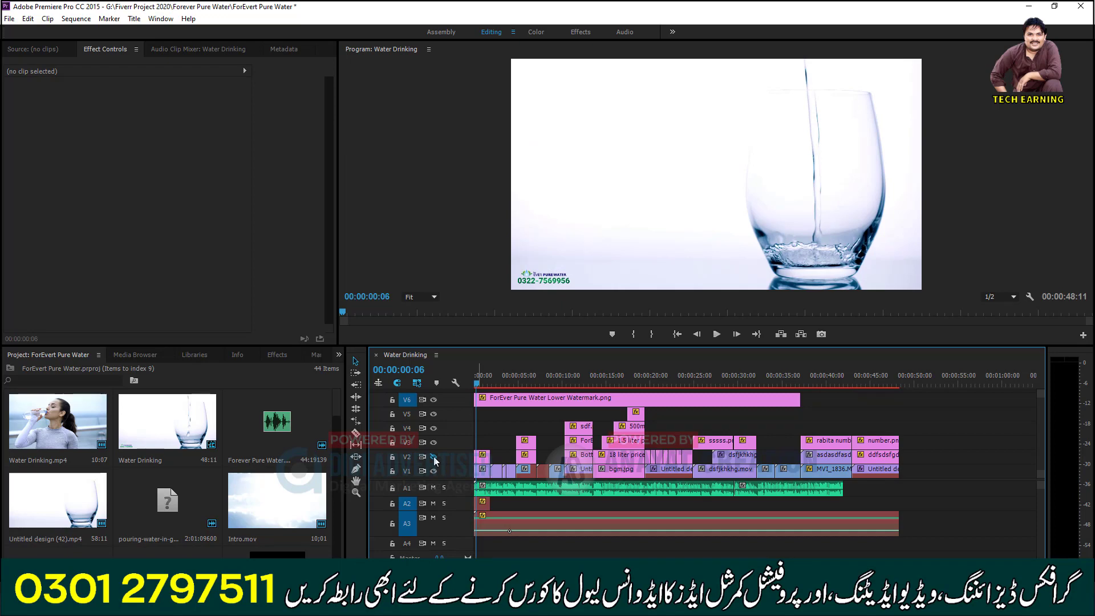
pyautogui.click(433, 457)
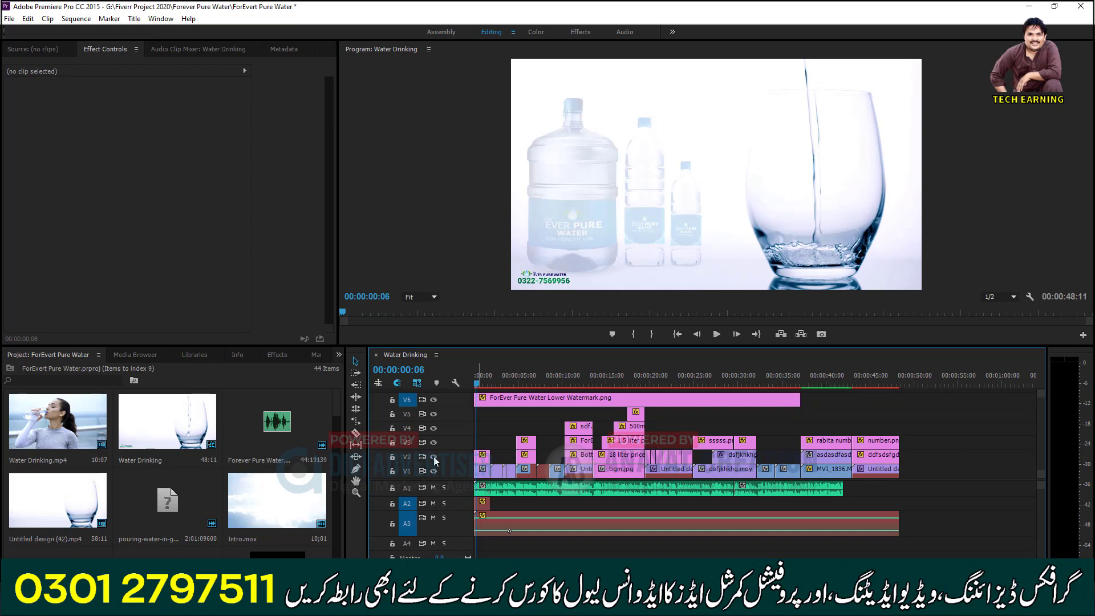
pyautogui.click(483, 456)
pyautogui.moveTo(282, 67); pyautogui.dragTo(243, 66)
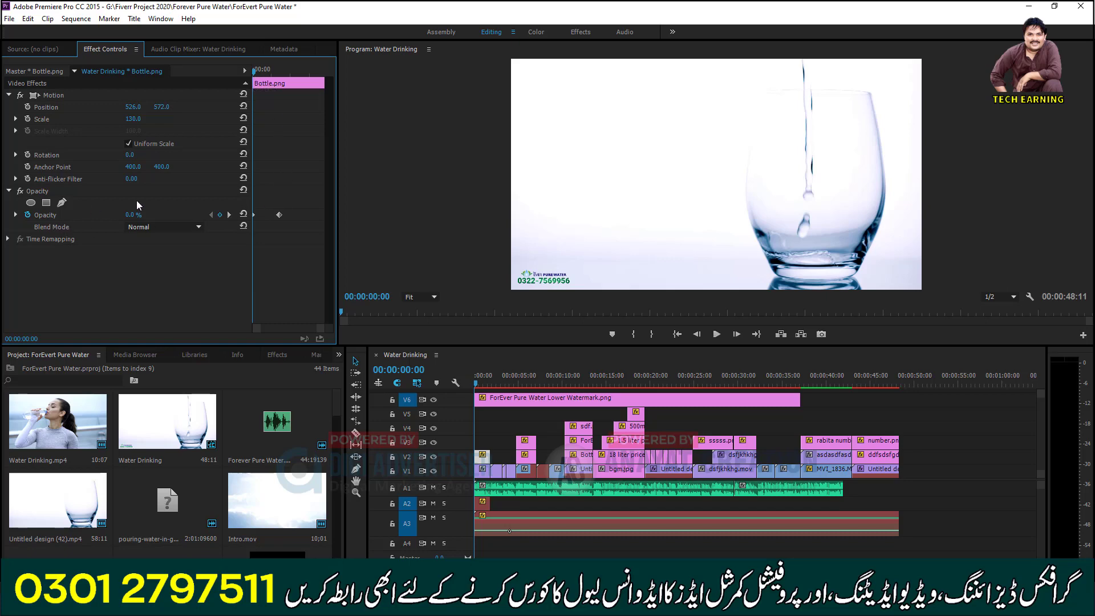
pyautogui.click(480, 383)
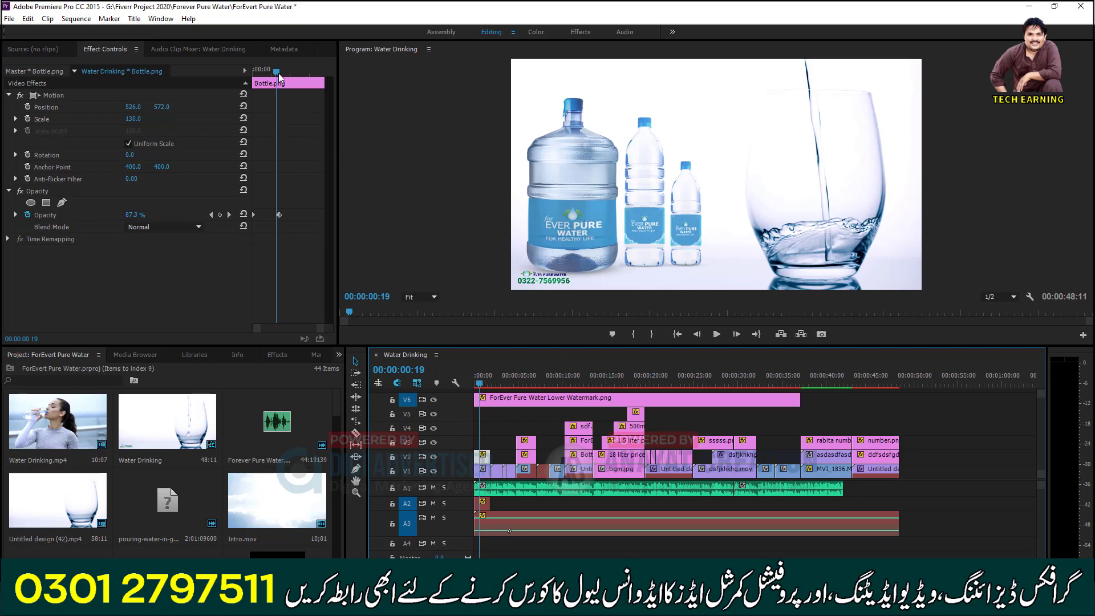
pyautogui.moveTo(273, 71); pyautogui.dragTo(243, 67)
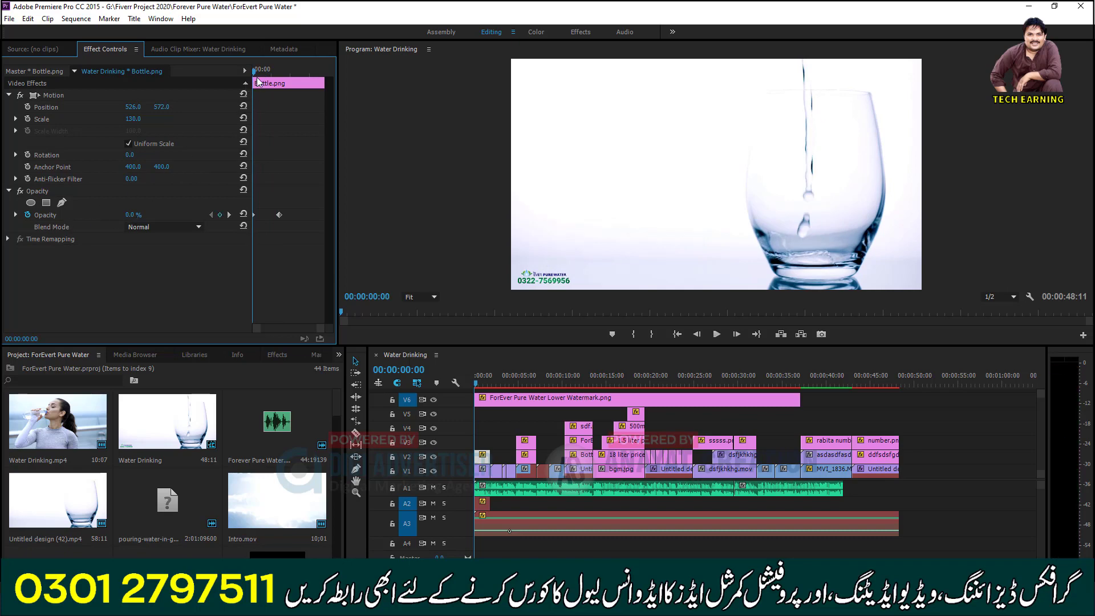
pyautogui.moveTo(257, 82); pyautogui.dragTo(280, 79)
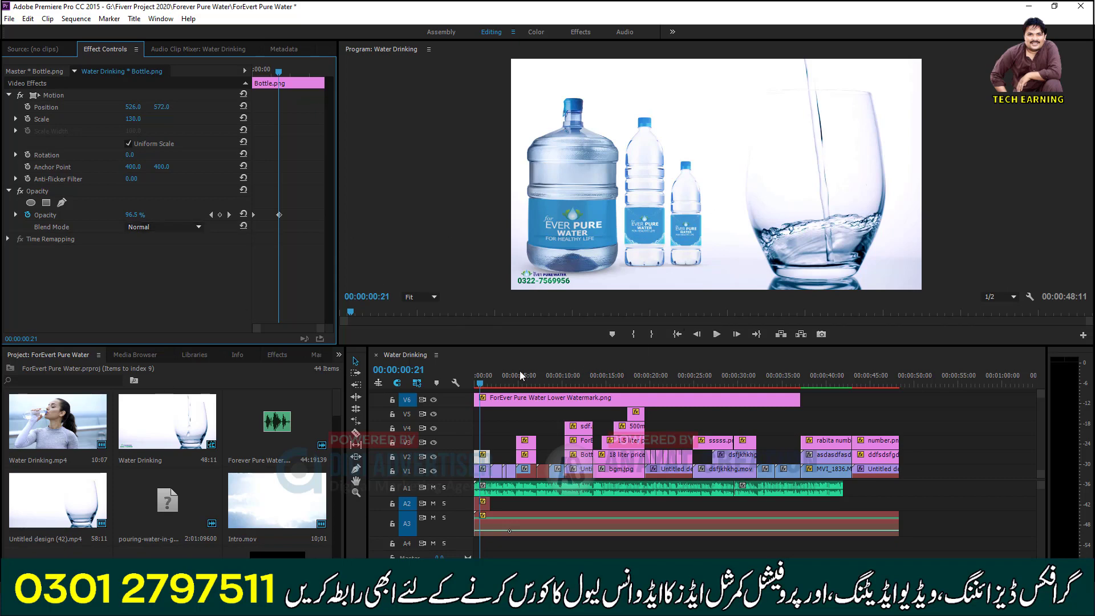
# Examine the position and scale keyframes of the 1.5 Bottle.png clip, hiding and reshowing track V3 and scrubbing through its motion.
pyautogui.click(475, 384)
pyautogui.moveTo(491, 388); pyautogui.dragTo(525, 386)
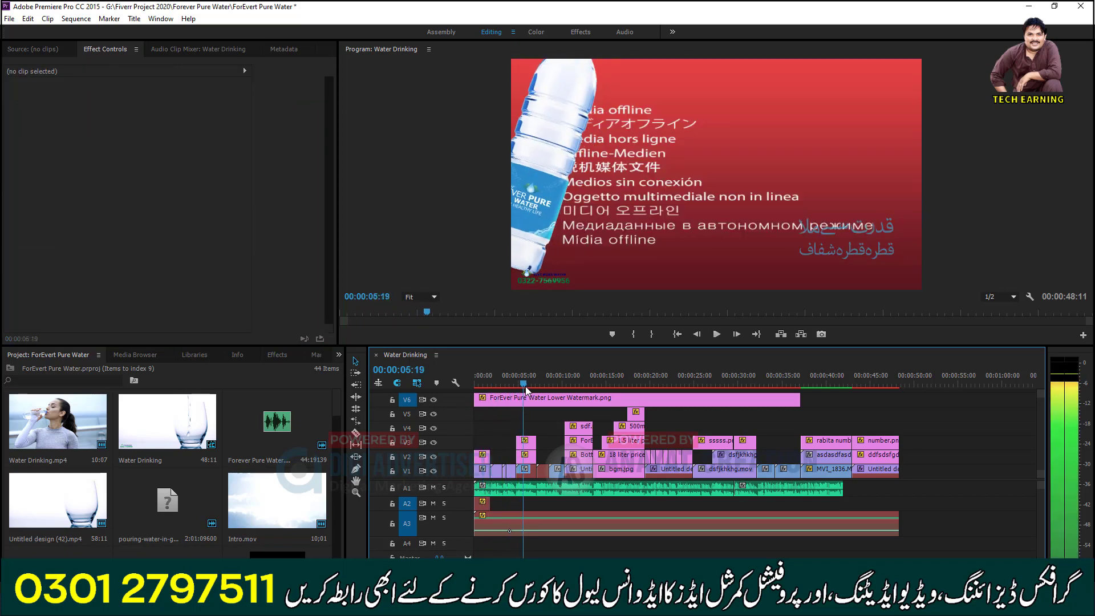
pyautogui.click(526, 443)
pyautogui.click(434, 441)
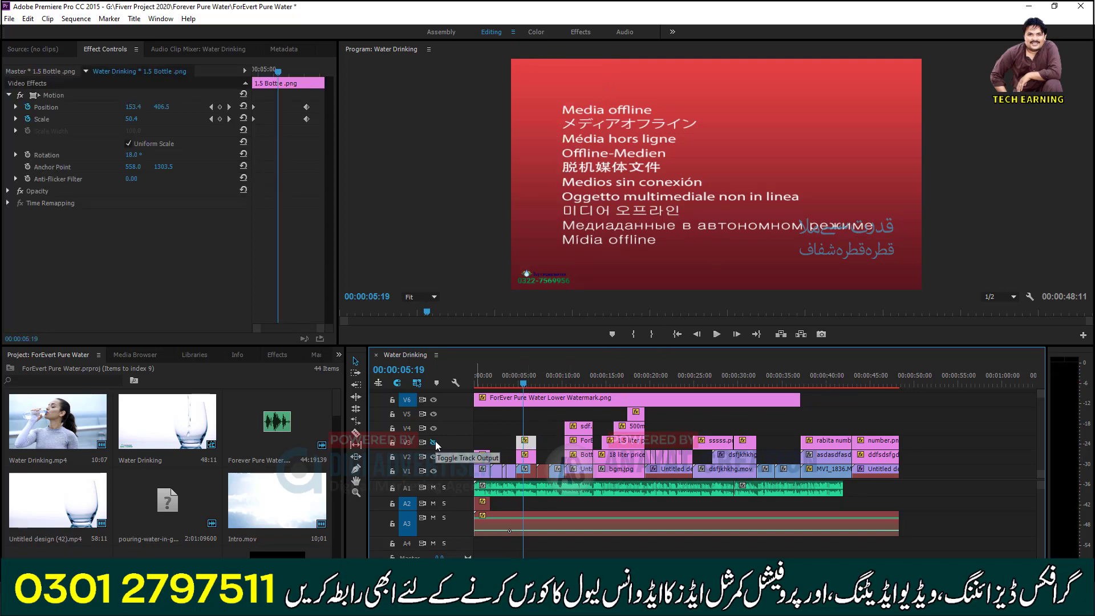
pyautogui.click(434, 441)
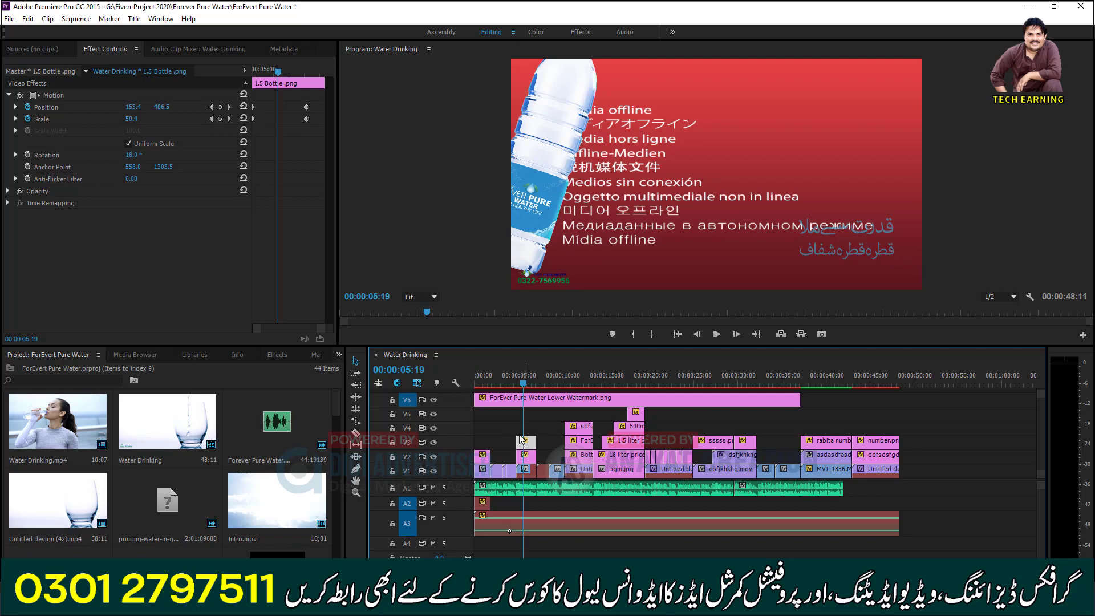
pyautogui.moveTo(278, 87); pyautogui.dragTo(253, 87)
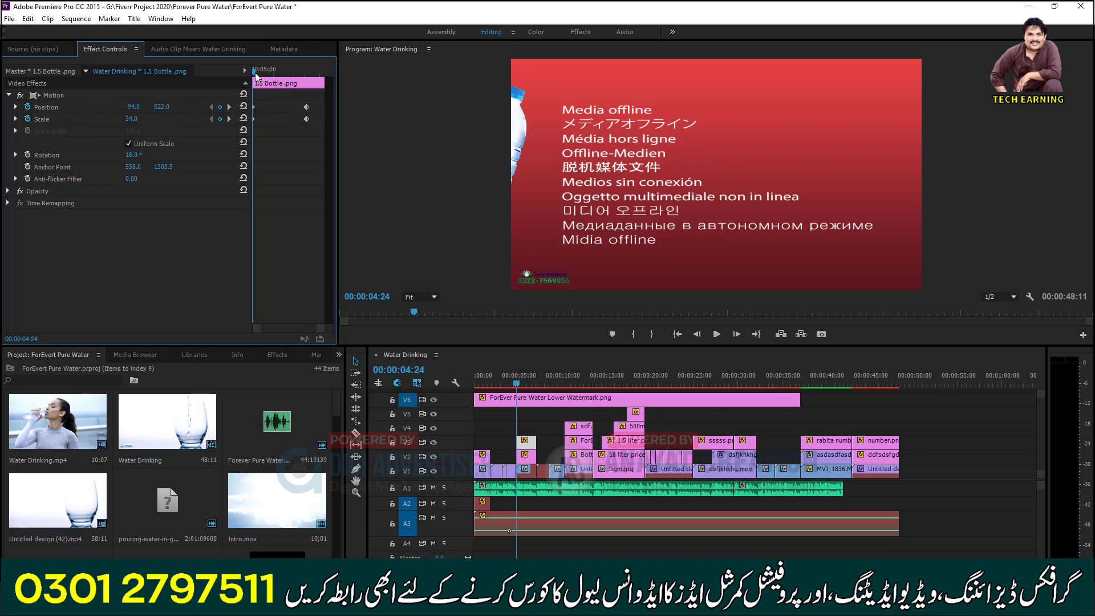
pyautogui.moveTo(254, 71); pyautogui.dragTo(239, 99)
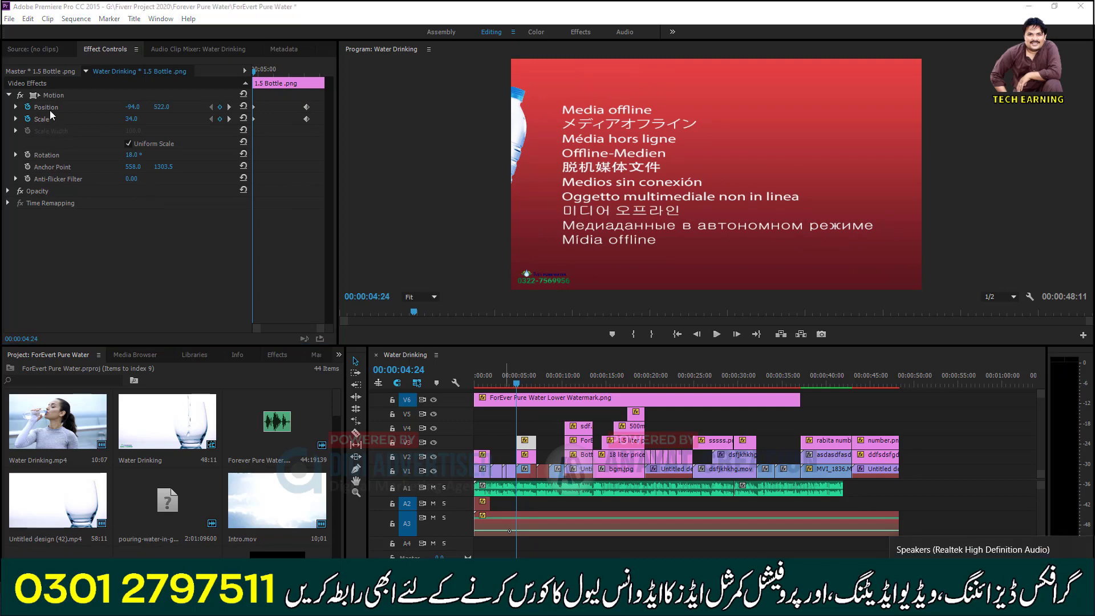
pyautogui.click(258, 71)
pyautogui.moveTo(266, 73); pyautogui.dragTo(300, 98)
# Examine the position and opacity animation of the Bottle.png clip around 10 seconds, hiding and reshowing track V2.
pyautogui.moveTo(535, 378); pyautogui.dragTo(566, 401)
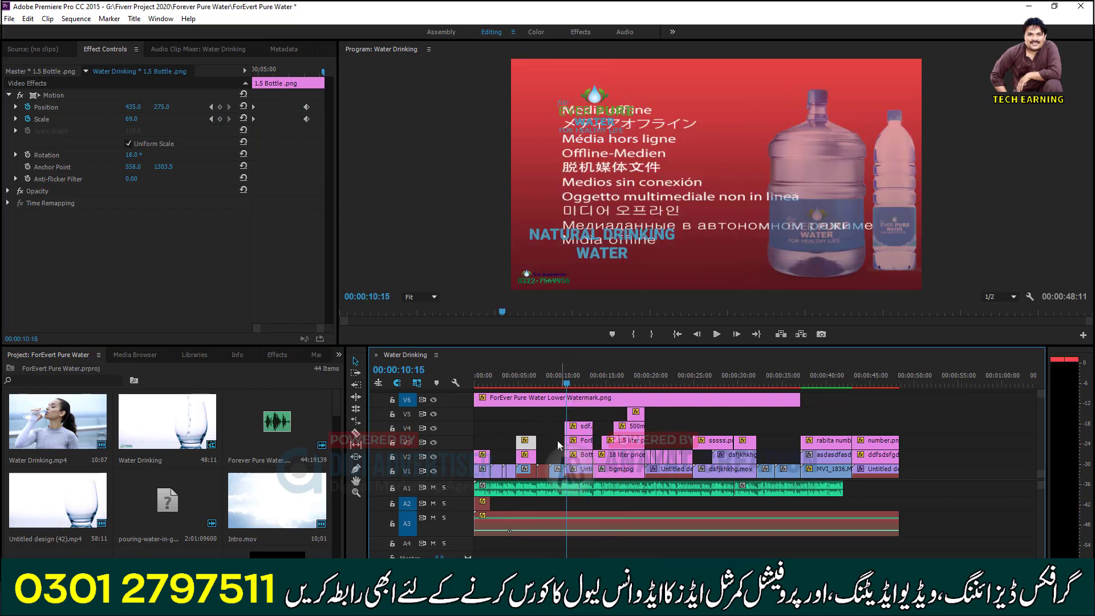
pyautogui.click(576, 456)
pyautogui.click(432, 458)
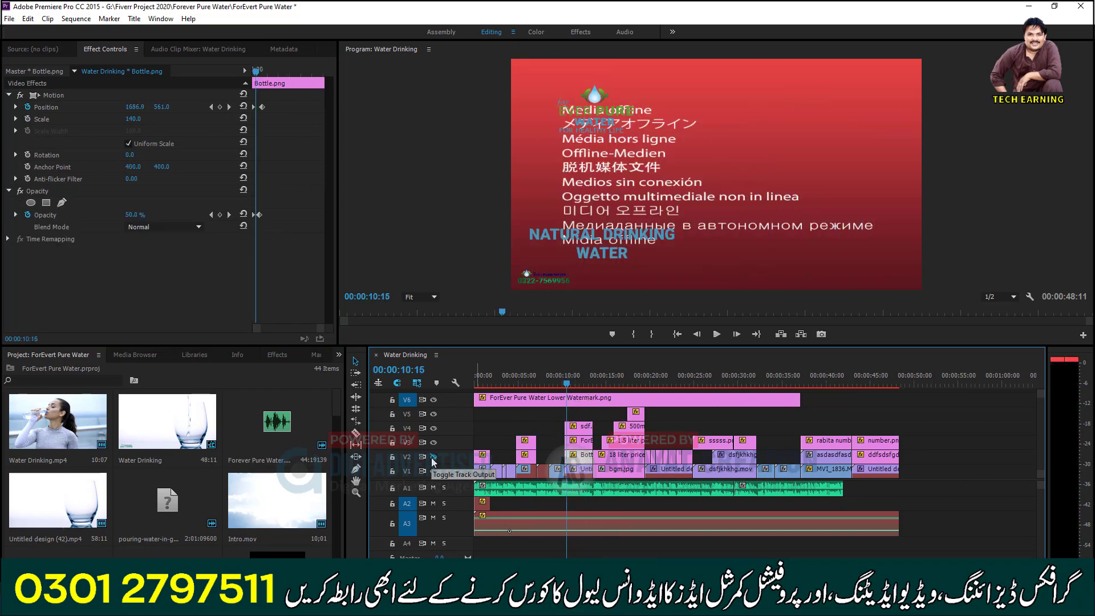
pyautogui.click(433, 458)
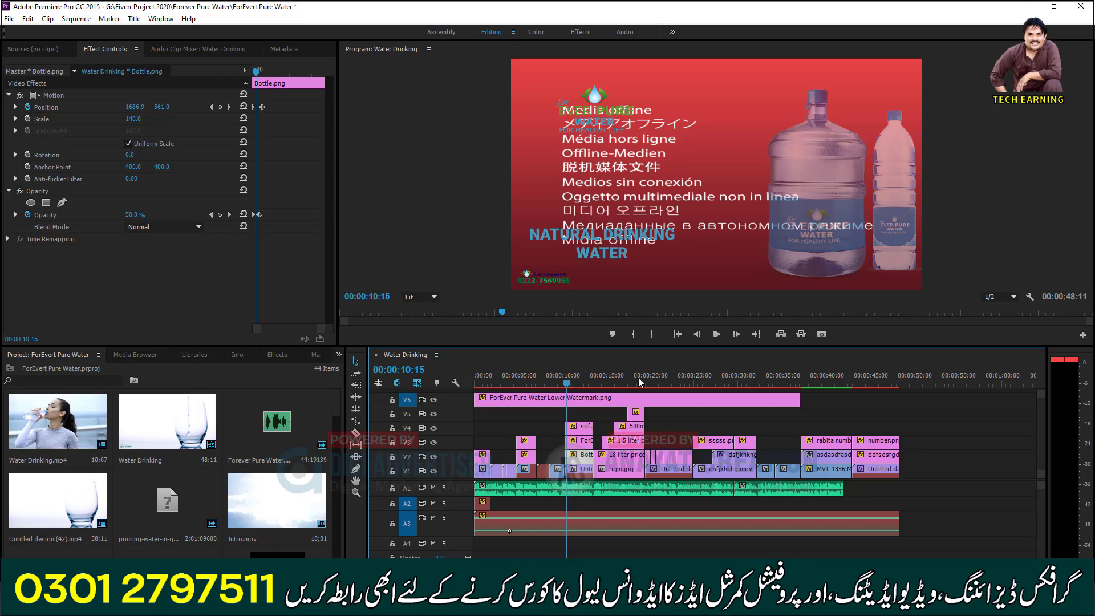
pyautogui.click(577, 388)
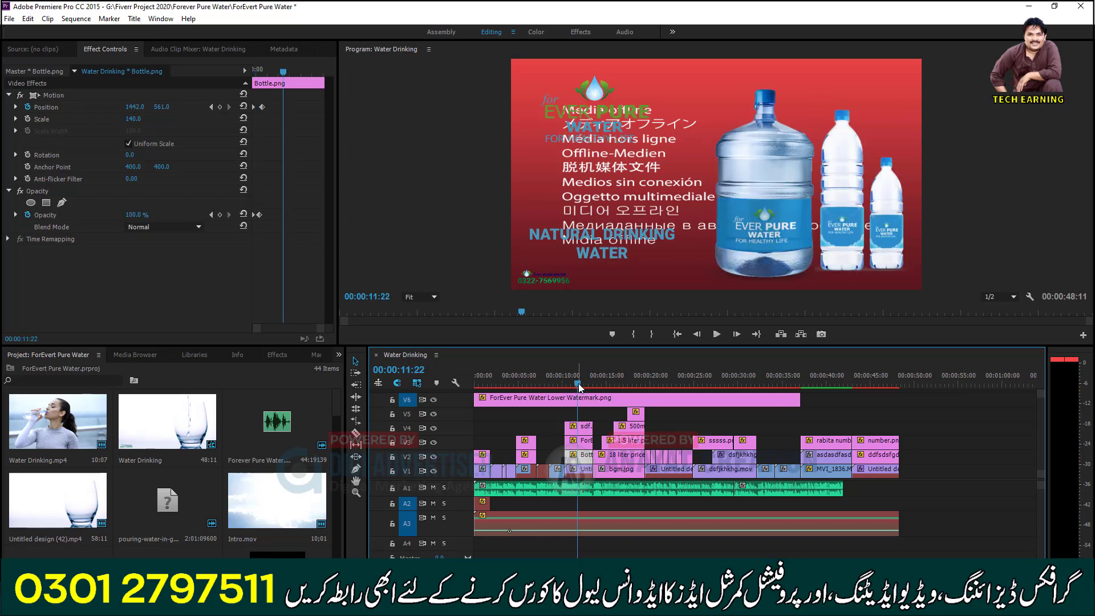
# Examine the position, scale and opacity keyframes of the 18 liter price.png clip around 14 seconds.
pyautogui.click(598, 386)
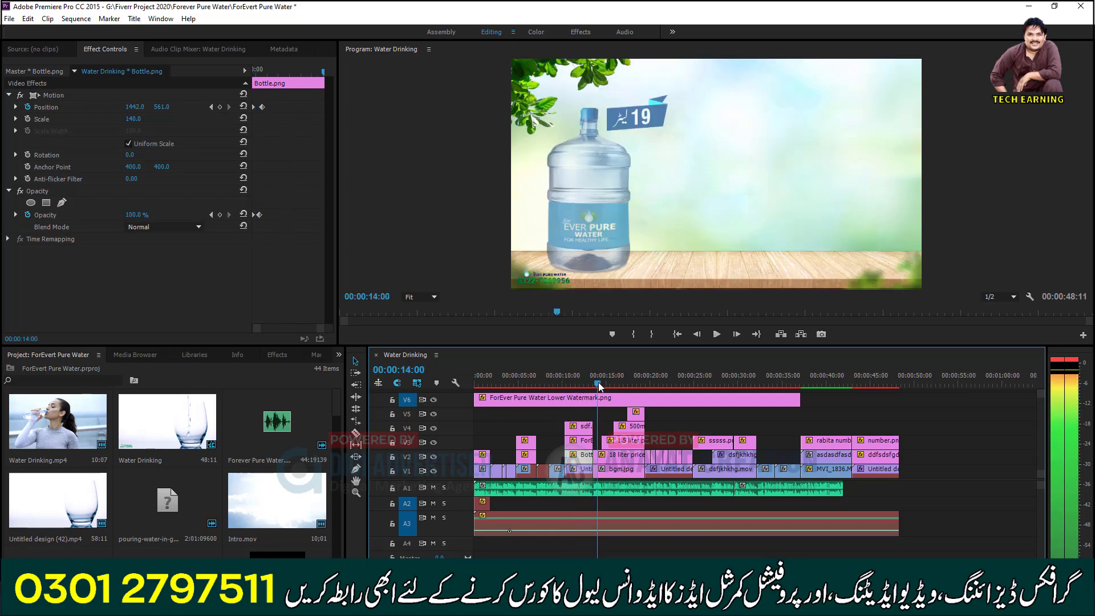
pyautogui.click(605, 458)
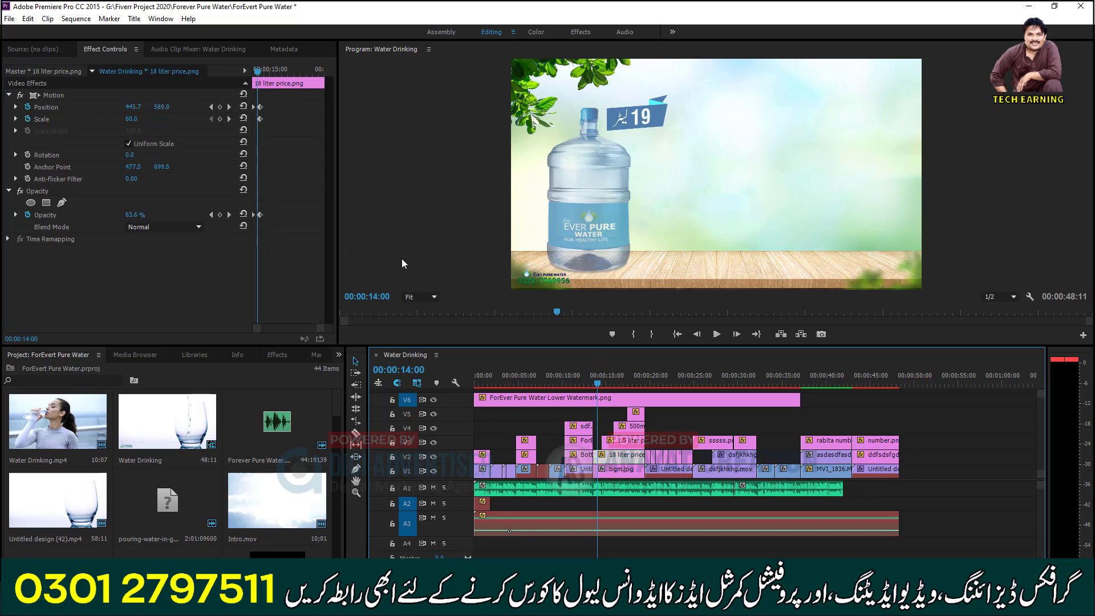
pyautogui.click(254, 70)
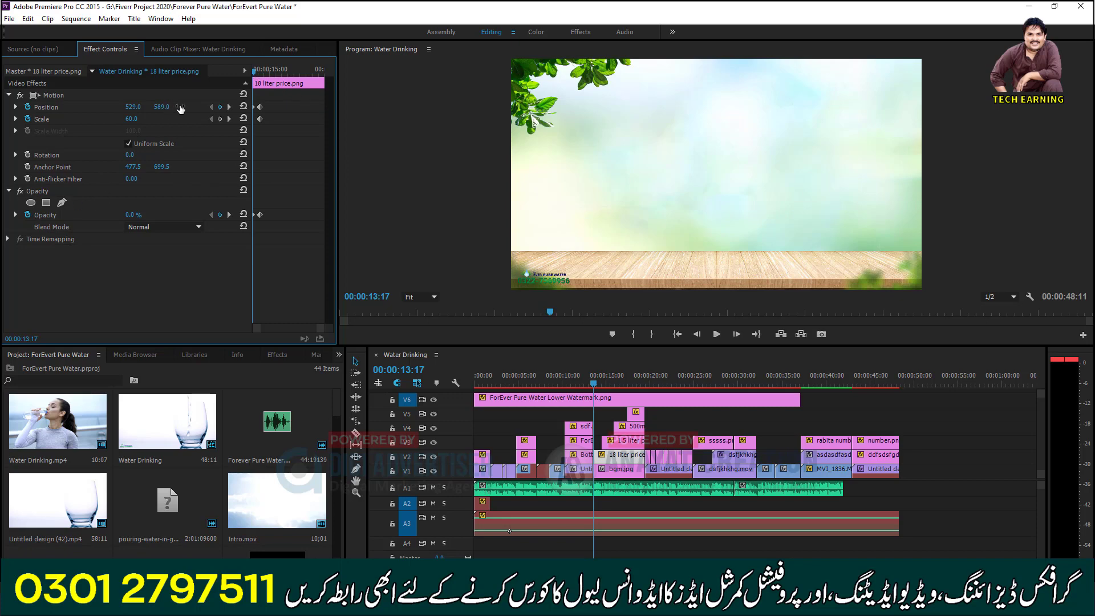
pyautogui.moveTo(255, 76); pyautogui.dragTo(261, 75)
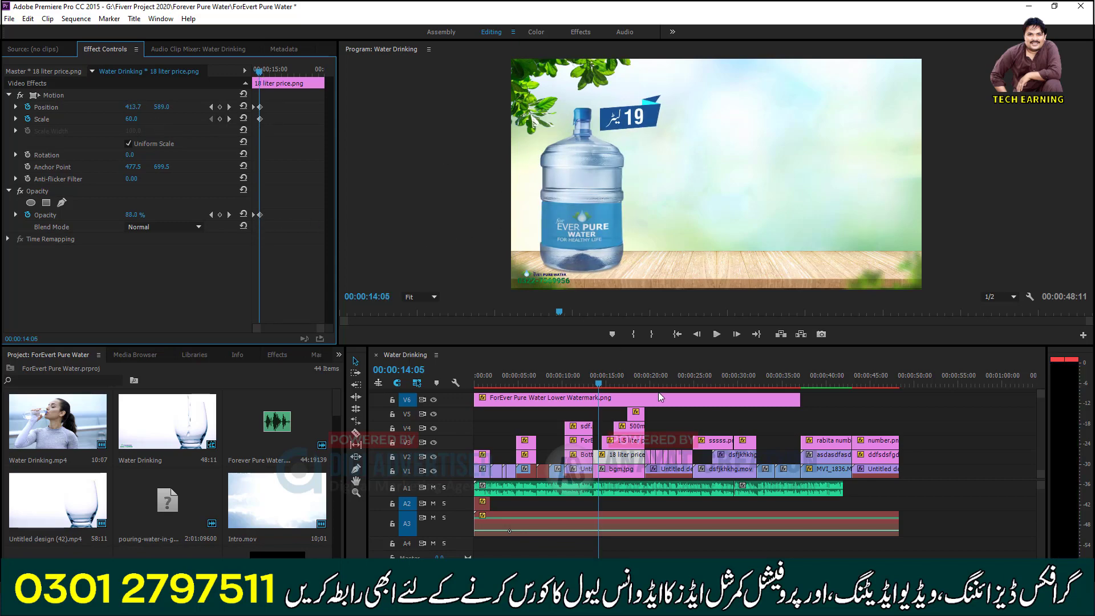
# Examine the keyframes of the aa.png text clip on track V5, hiding and reshowing the track, and scrub past its end.
pyautogui.moveTo(600, 383); pyautogui.dragTo(634, 378)
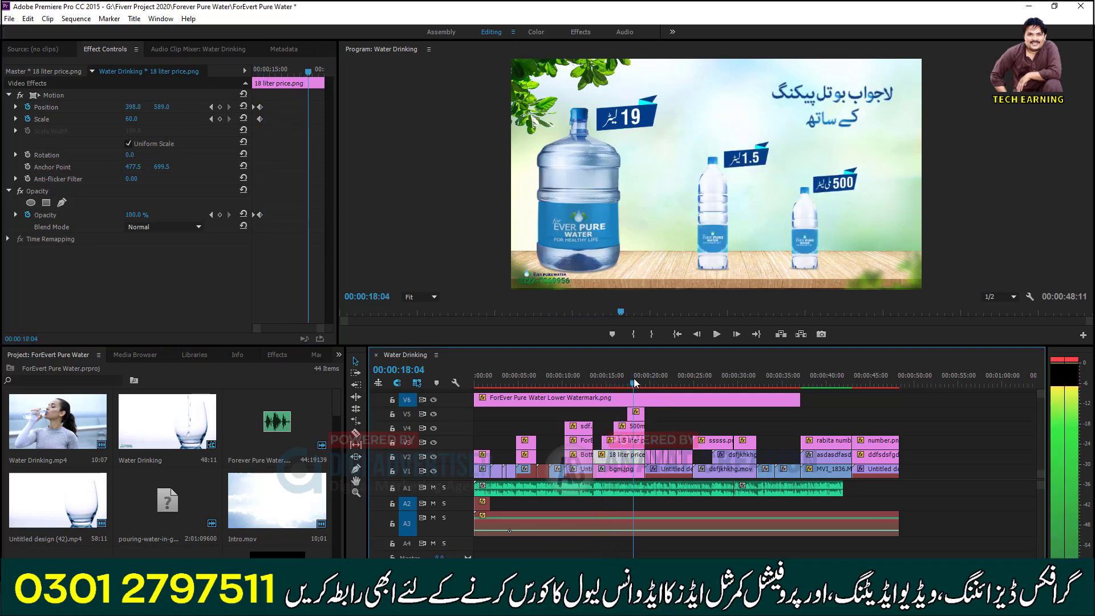
pyautogui.click(637, 412)
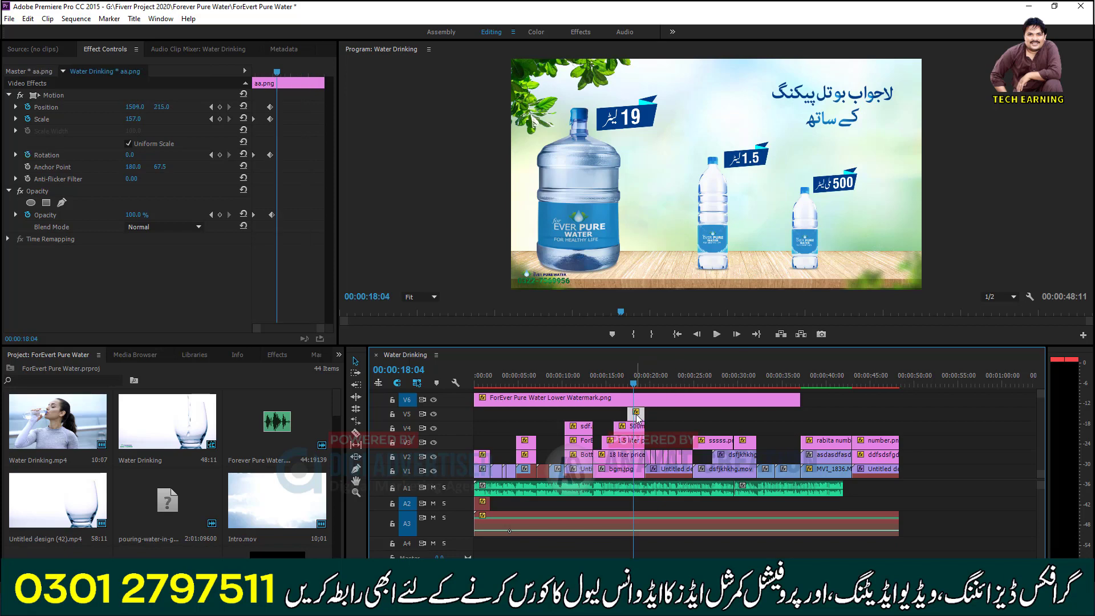
pyautogui.click(433, 414)
pyautogui.click(433, 415)
pyautogui.moveTo(636, 383)
pyautogui.mouseDown()
pyautogui.moveTo(715, 392)
pyautogui.moveTo(670, 398)
pyautogui.moveTo(643, 386)
pyautogui.mouseUp()
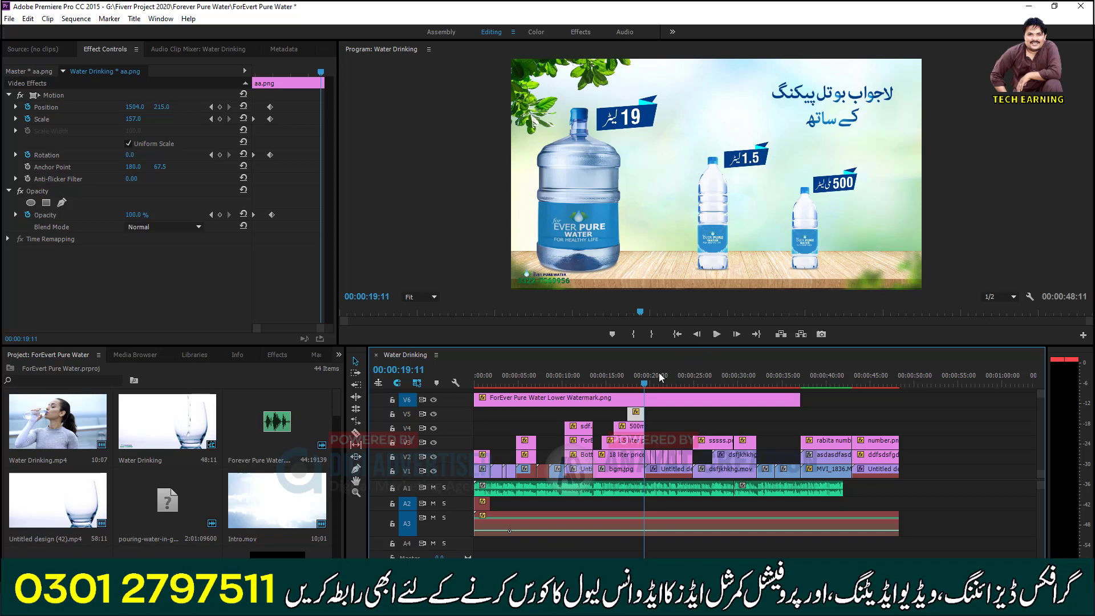
pyautogui.moveTo(644, 386); pyautogui.dragTo(651, 411)
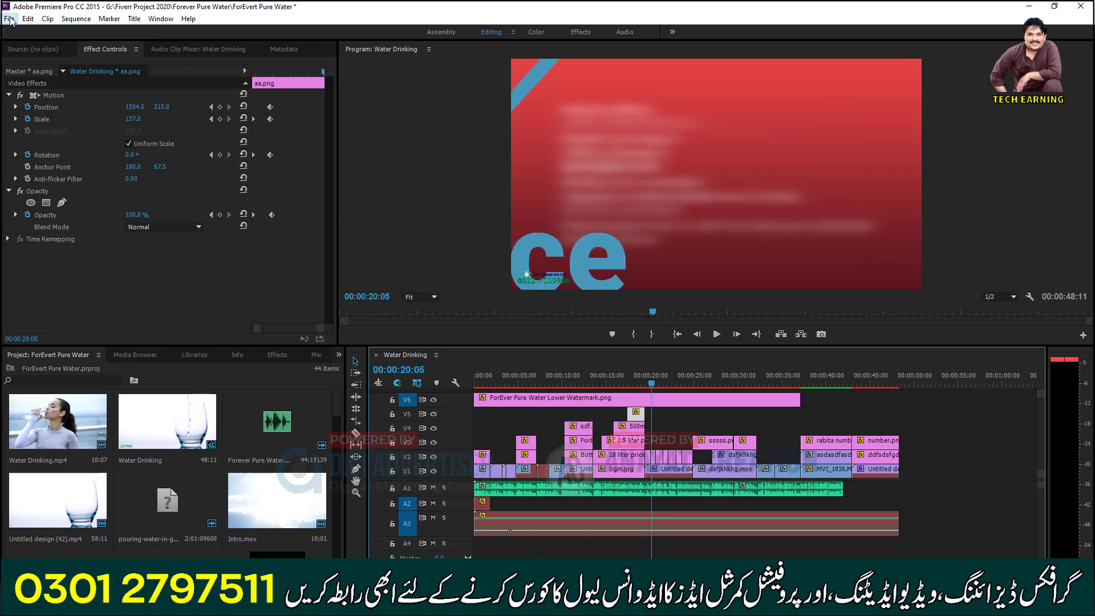
# Start a new project without saving the changes to the ForEvert Pure Water project.
pyautogui.click(9, 19)
pyautogui.moveTo(75, 34)
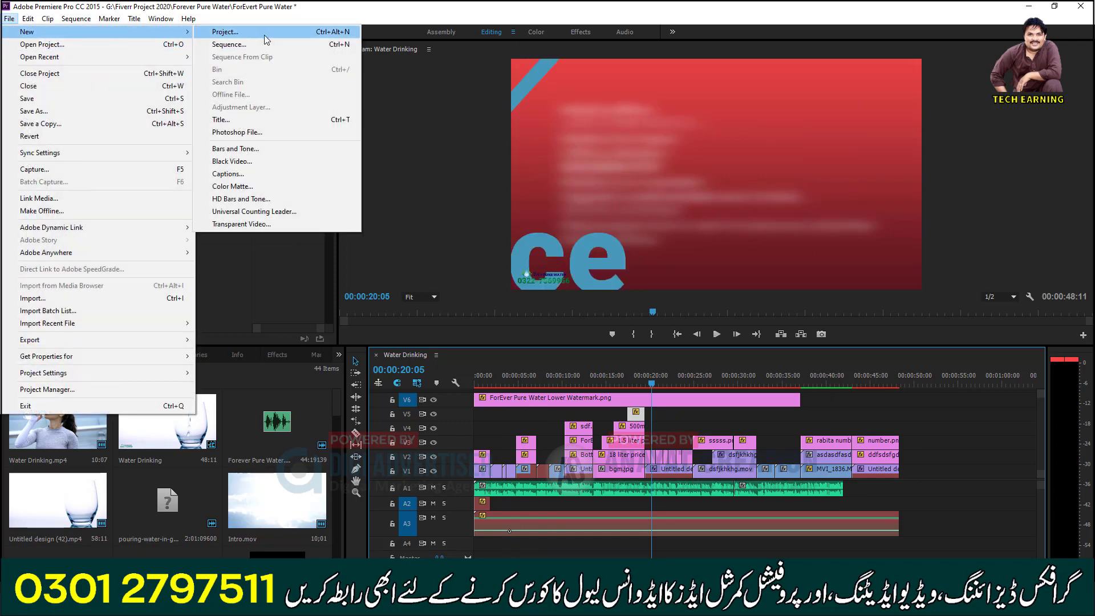
pyautogui.moveTo(76, 57)
pyautogui.click(286, 33)
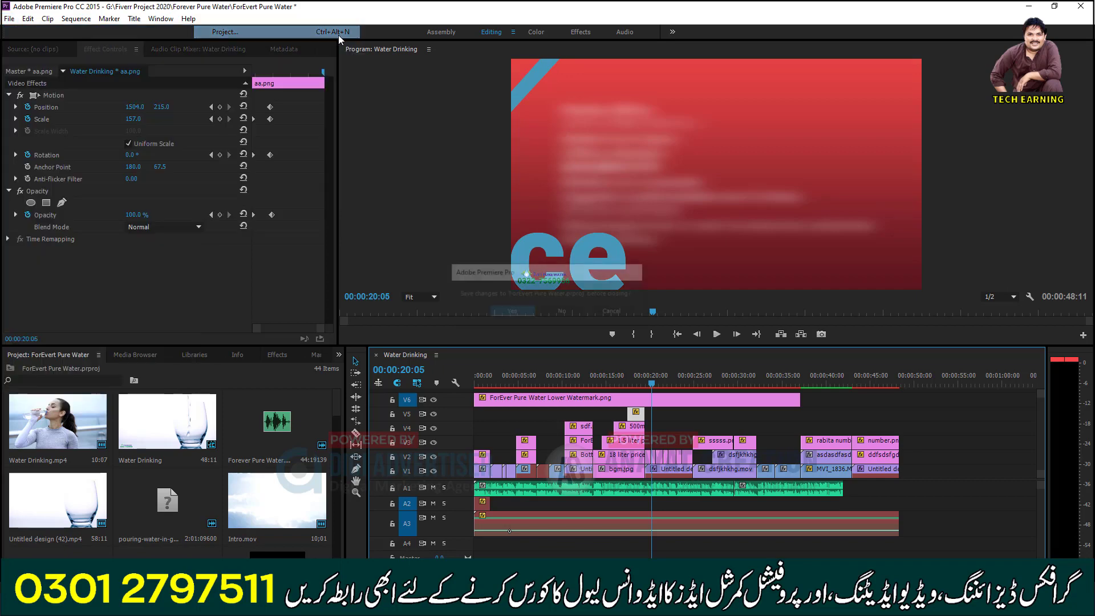
pyautogui.click(563, 313)
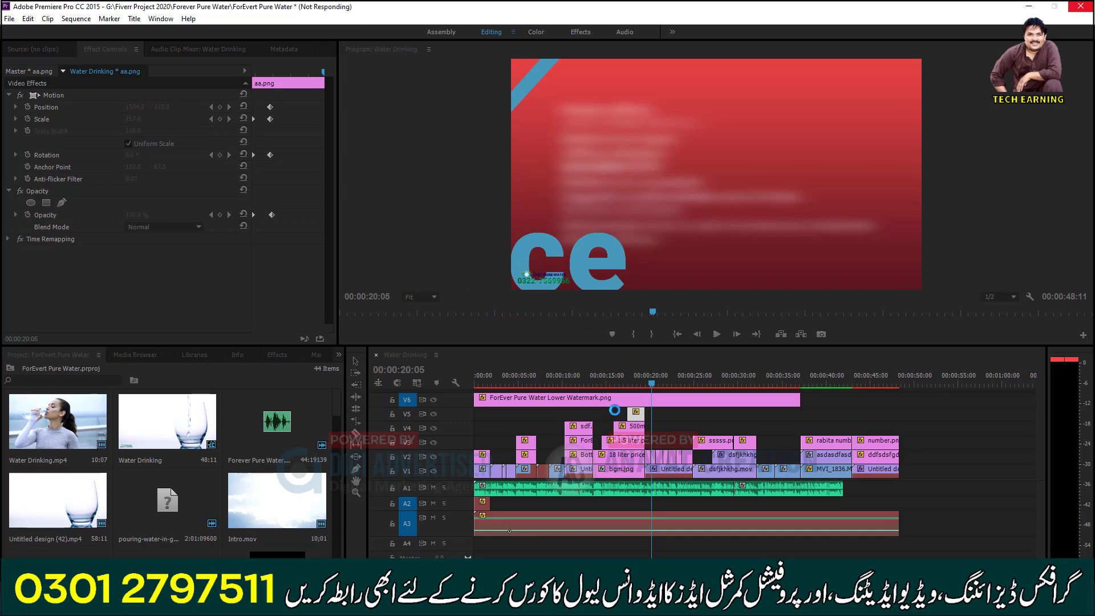
# Switch to After Effects, close its Clean_Logo_V03_Water_Ripples project window, and switch to the ad-steps document in Word.
pyautogui.moveTo(653, 604)
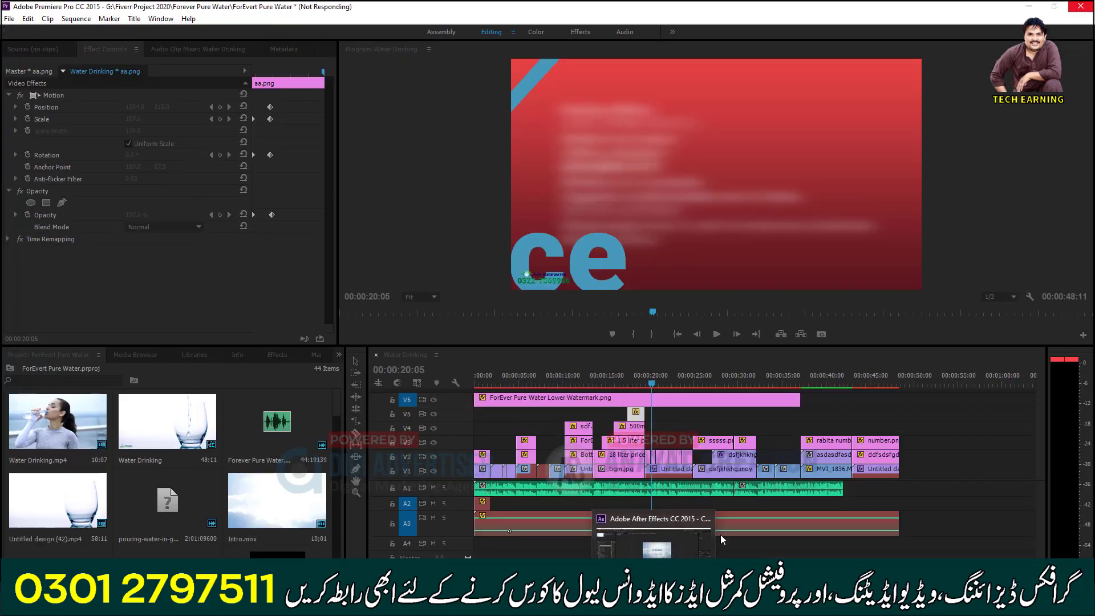
pyautogui.click(679, 543)
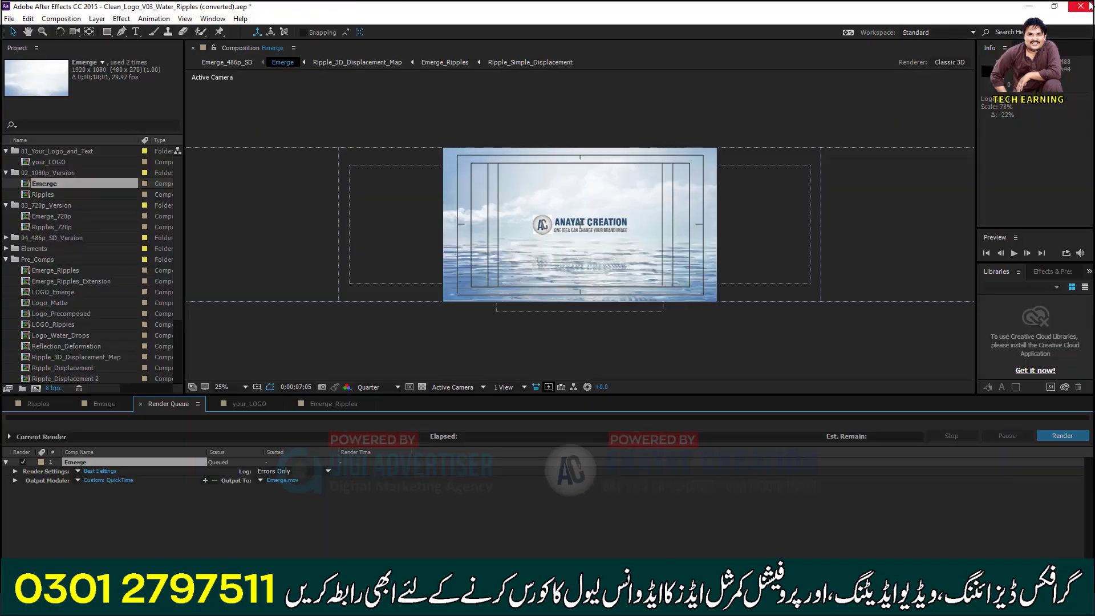
pyautogui.click(608, 318)
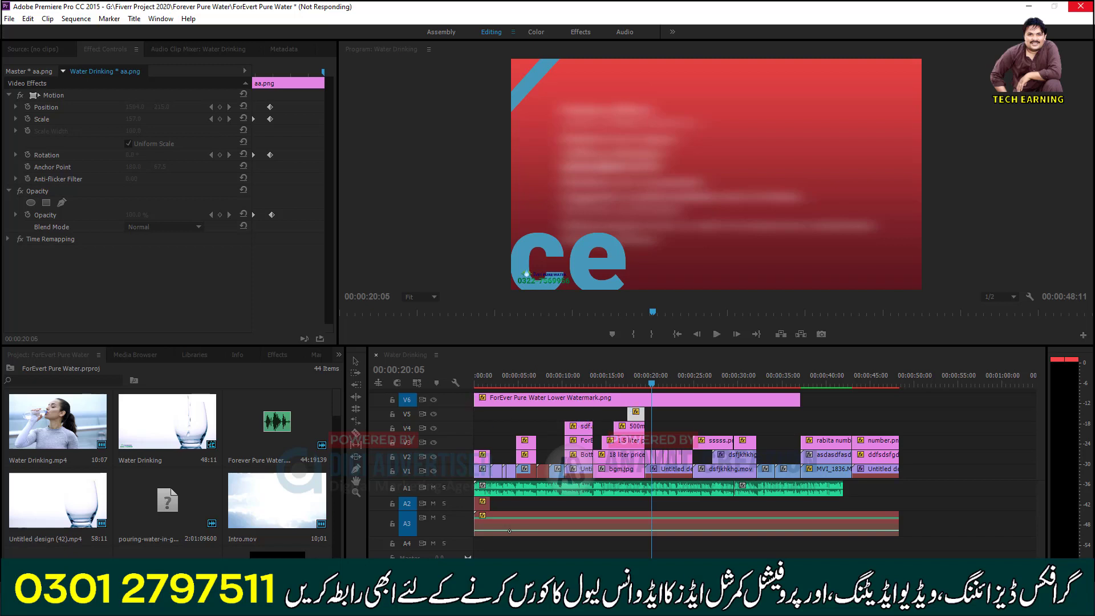
pyautogui.hotkey('alt', 'Tab')
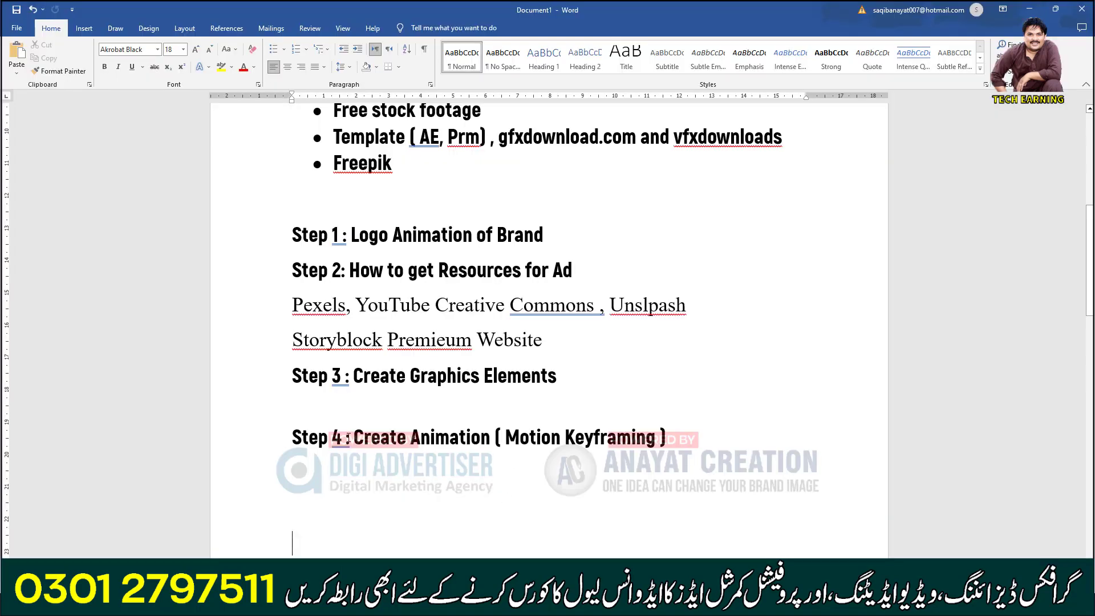
# Add the line "Most Important ( Time take )" below the Step 4 : Create Animation heading.
pyautogui.click(346, 436)
pyautogui.click(713, 435)
pyautogui.press('Return')
pyautogui.write('Mos')
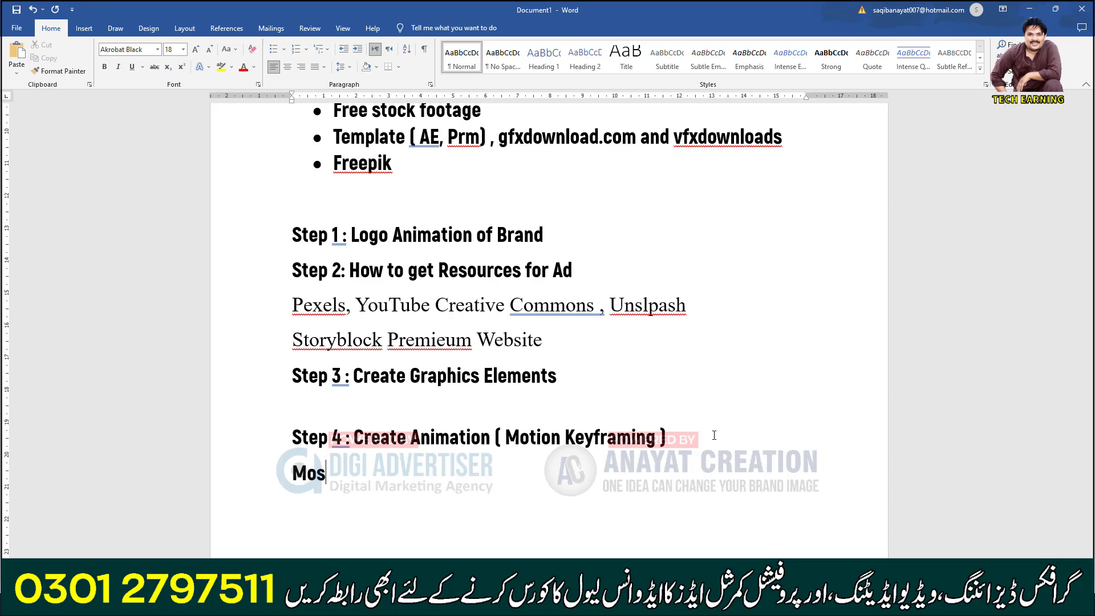
pyautogui.write('t Importa')
pyautogui.press('BackSpace')
pyautogui.write('tant ')
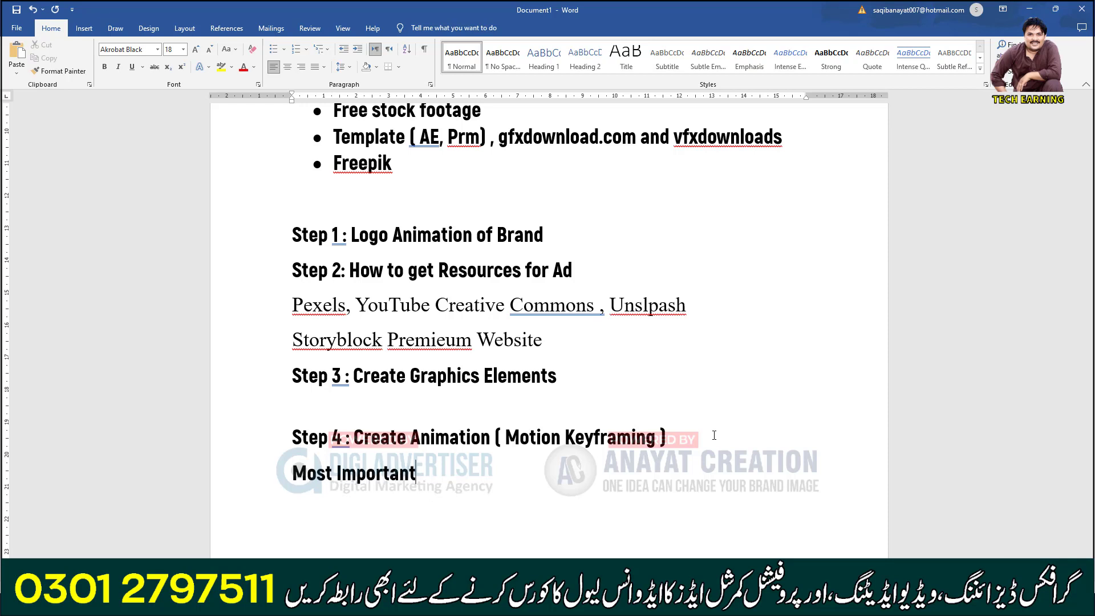
pyautogui.write('( Time take ')
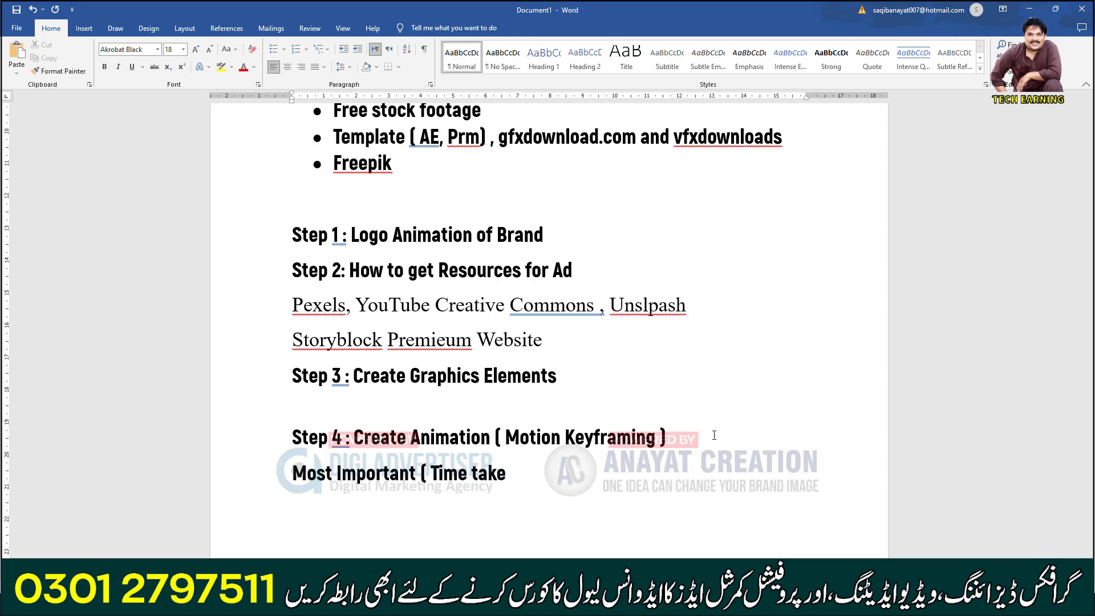
pyautogui.write(')')
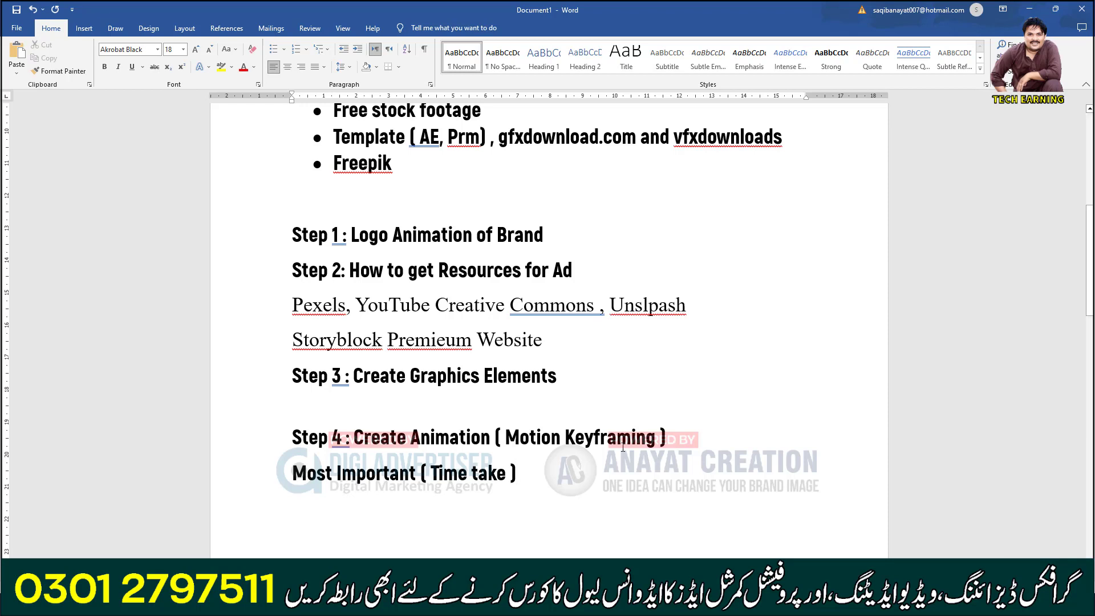
# Color the "Most Important ( Time take )" line dark green and start a new line below it.
pyautogui.tripleClick(431, 474)
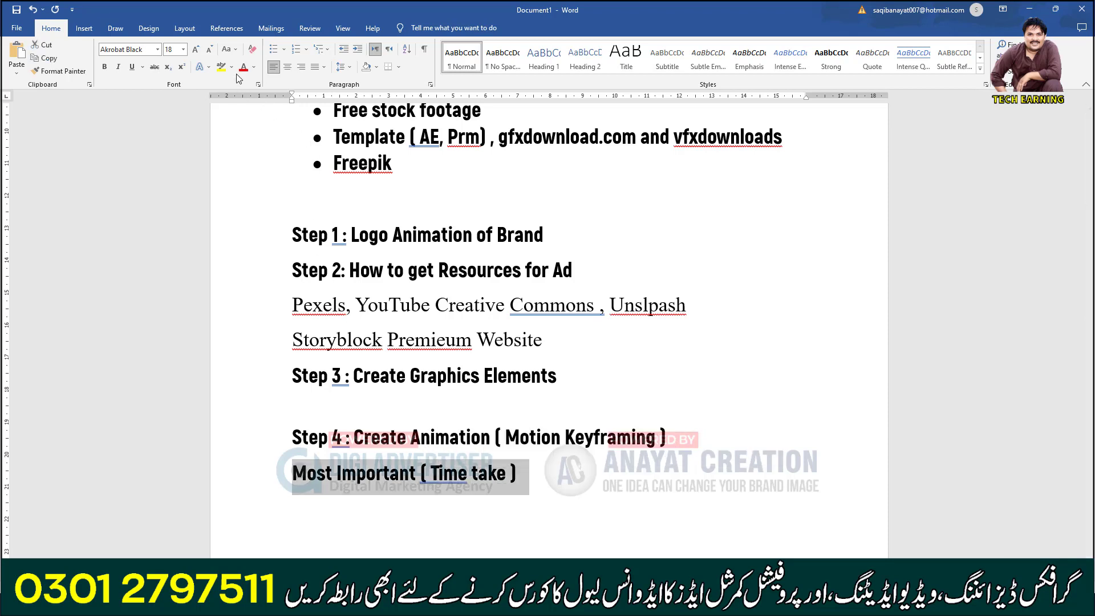
pyautogui.click(254, 66)
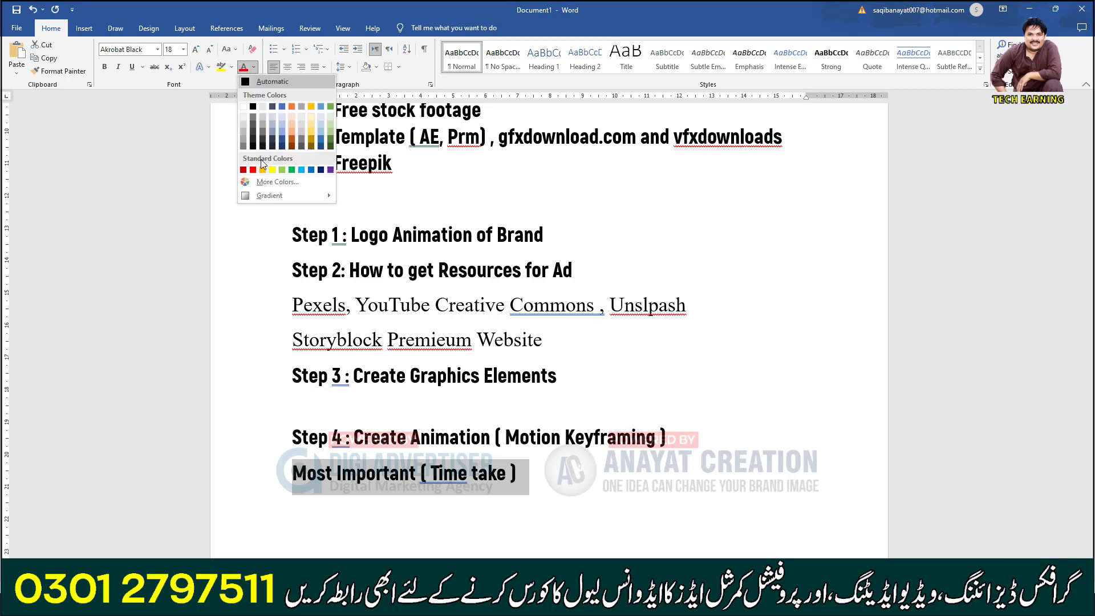
pyautogui.click(330, 140)
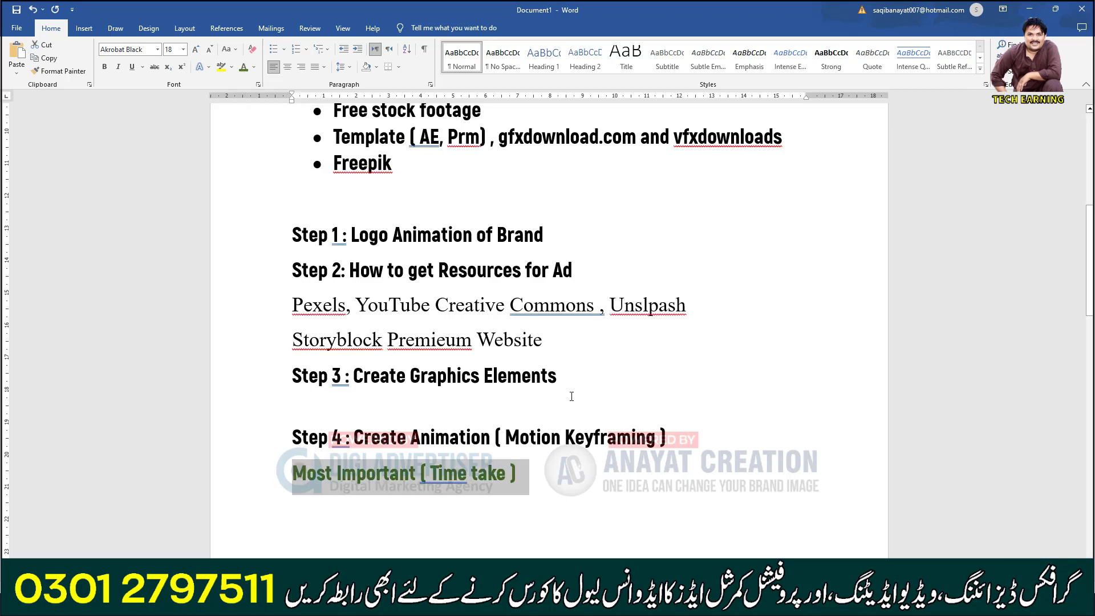
pyautogui.click(556, 481)
pyautogui.press('Return')
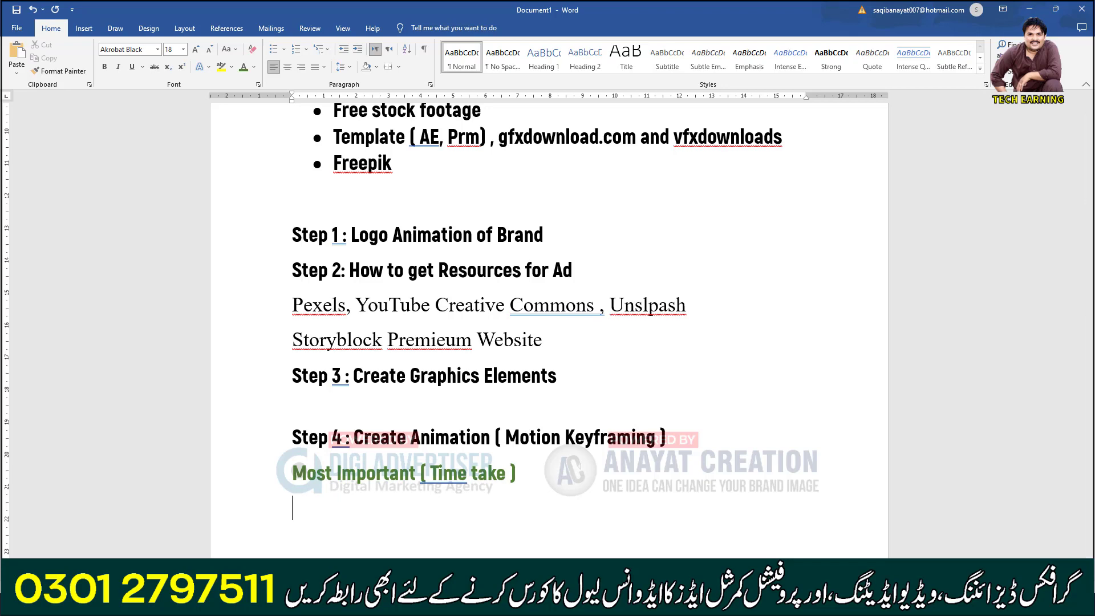
# Switch to the Forever Pure Water folder in File Explorer and play the ForEver Pure Water TVC 2022 video through its bottle scene.
pyautogui.hotkey('alt', 'Tab')
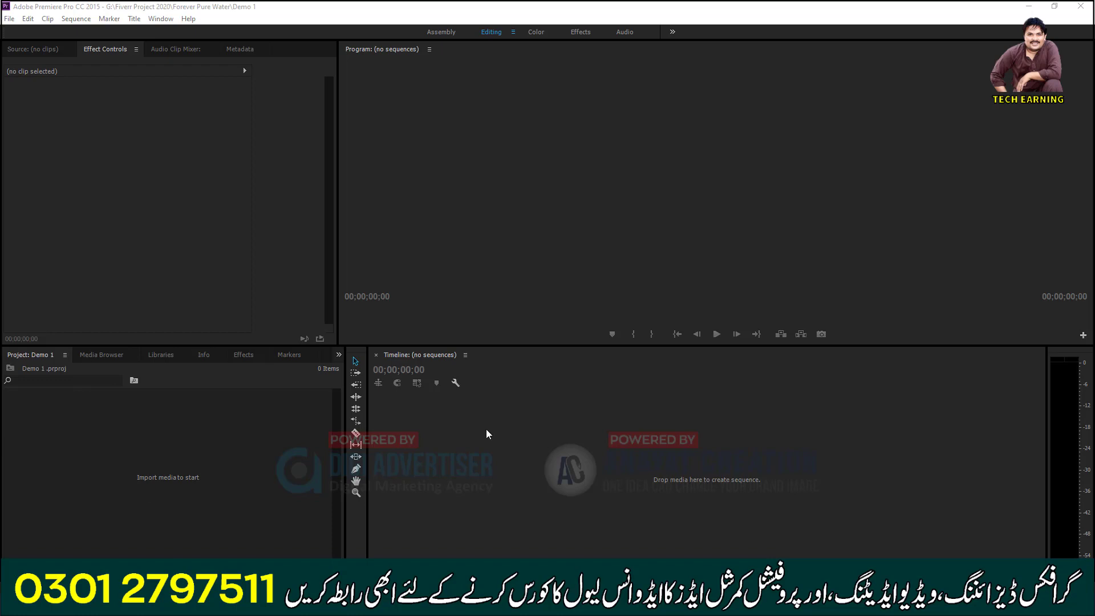
pyautogui.click(399, 603)
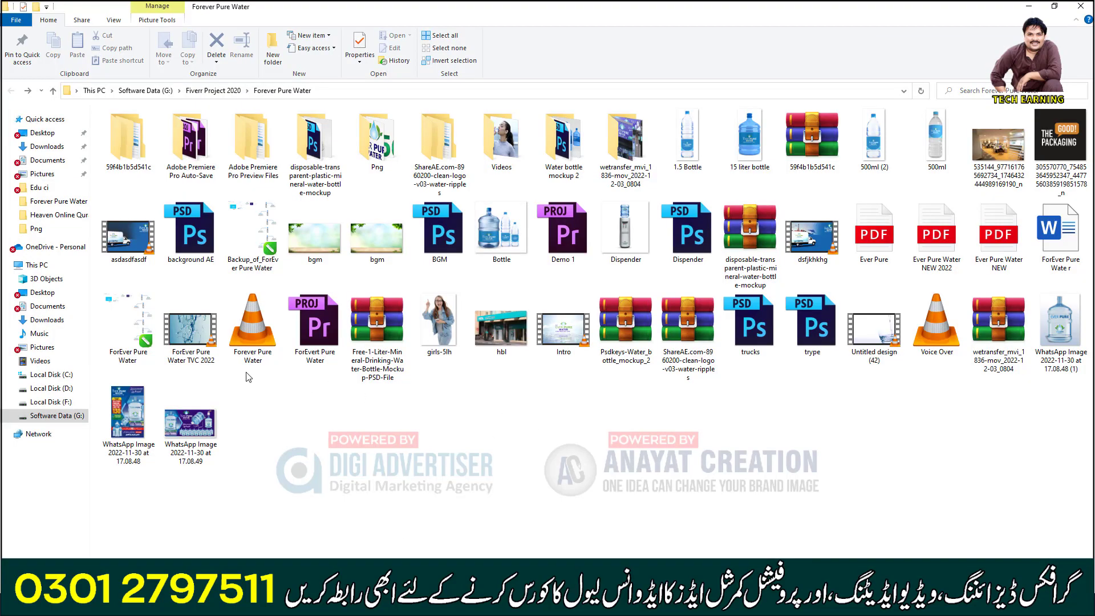
pyautogui.click(203, 354)
pyautogui.doubleClick(203, 355)
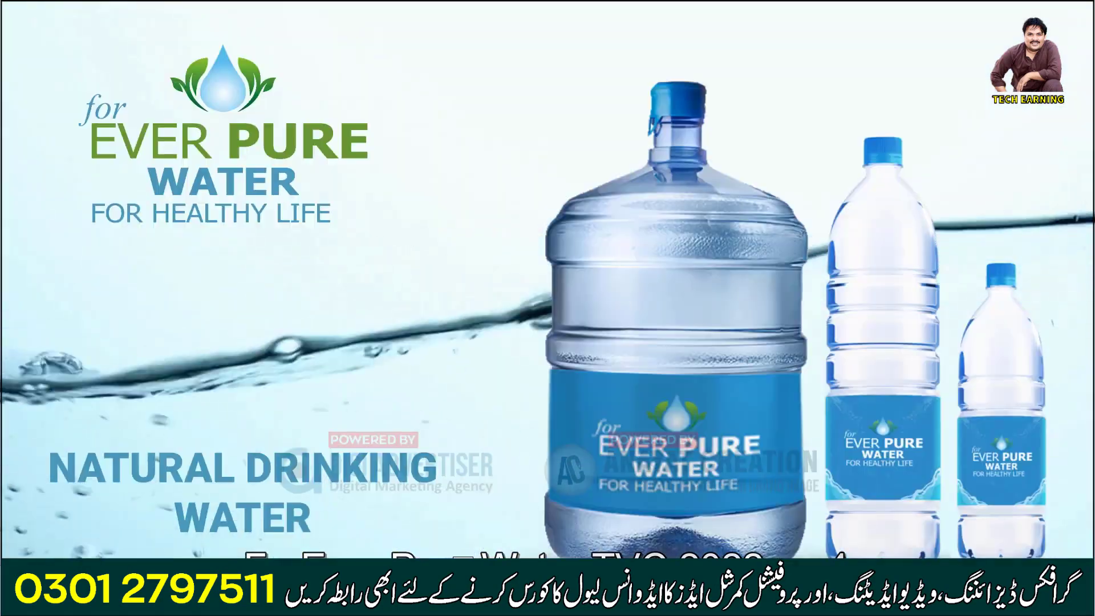
pyautogui.press('space')
pyautogui.press('space')
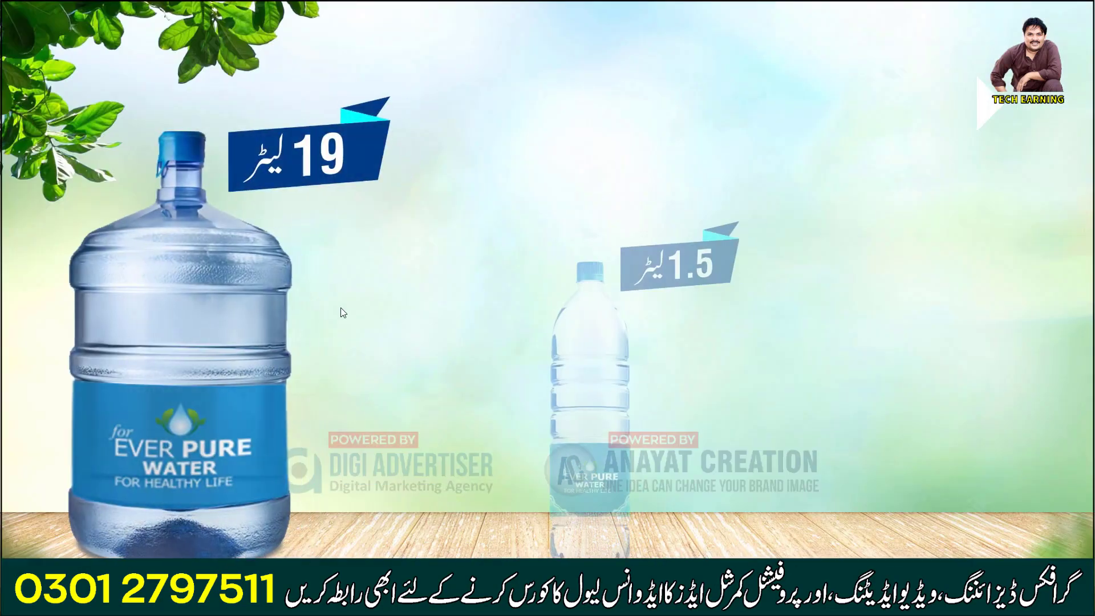
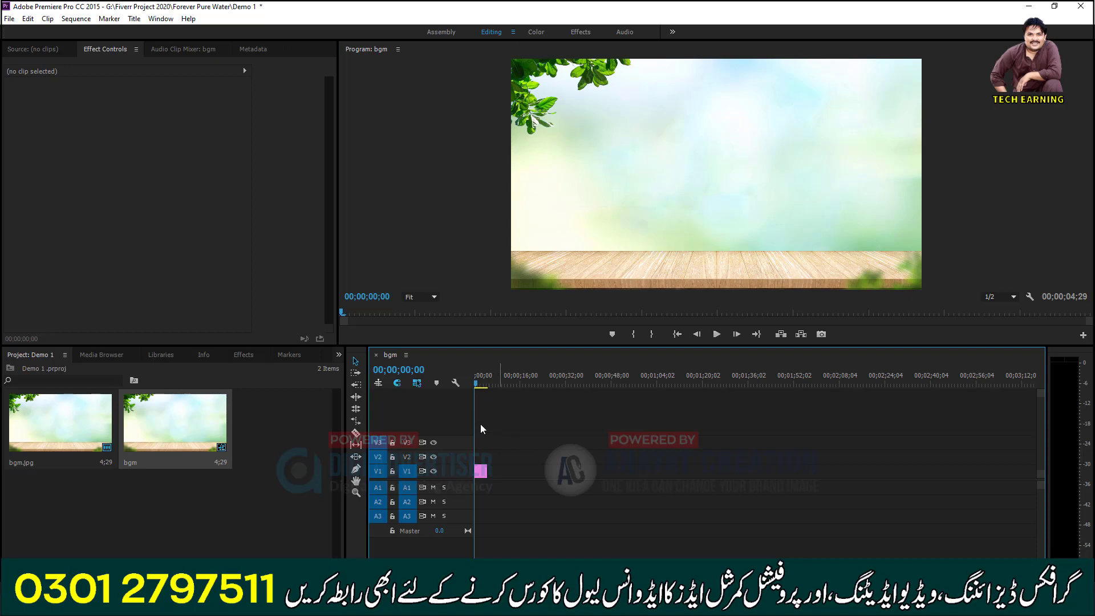
# Import 1.5 liter price, 18 liter price and 500ml liter price from the Png folder into the Demo 1 project.
pyautogui.click(481, 471)
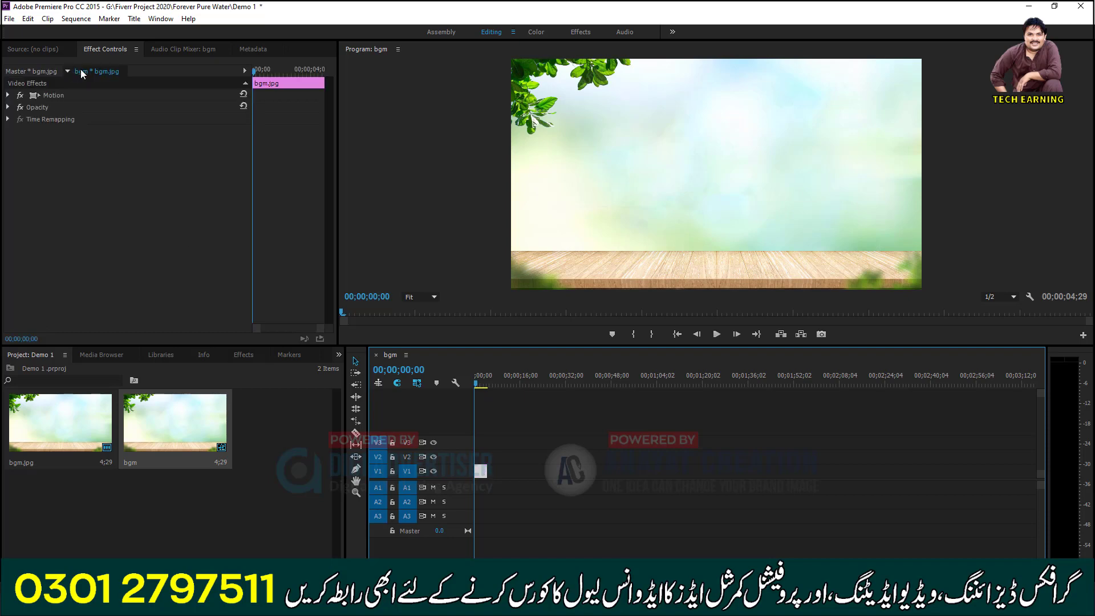
pyautogui.doubleClick(255, 510)
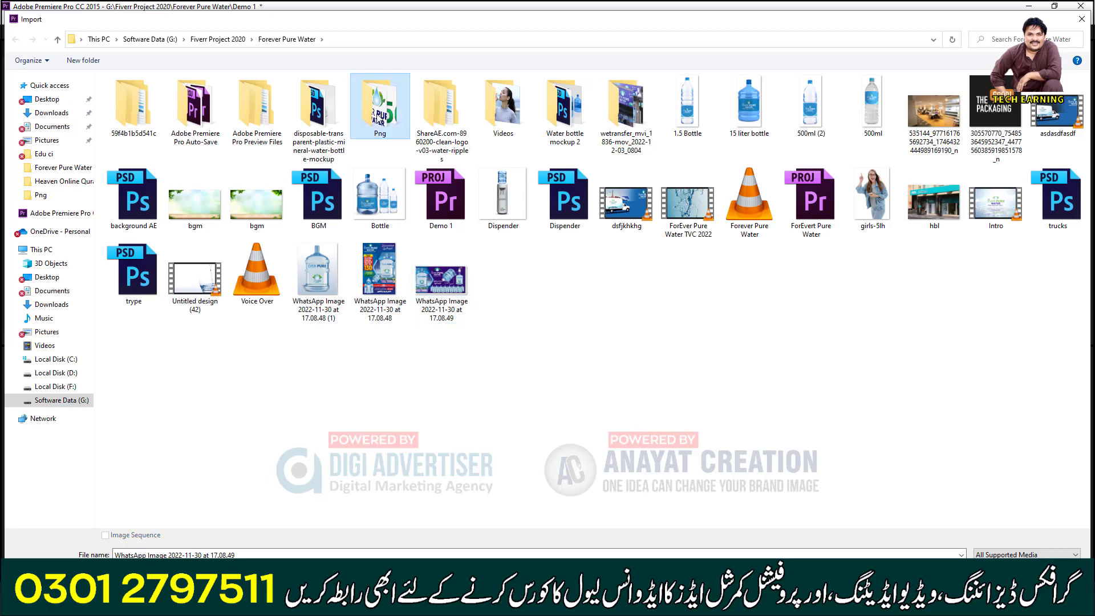
pyautogui.doubleClick(379, 114)
pyautogui.click(132, 103)
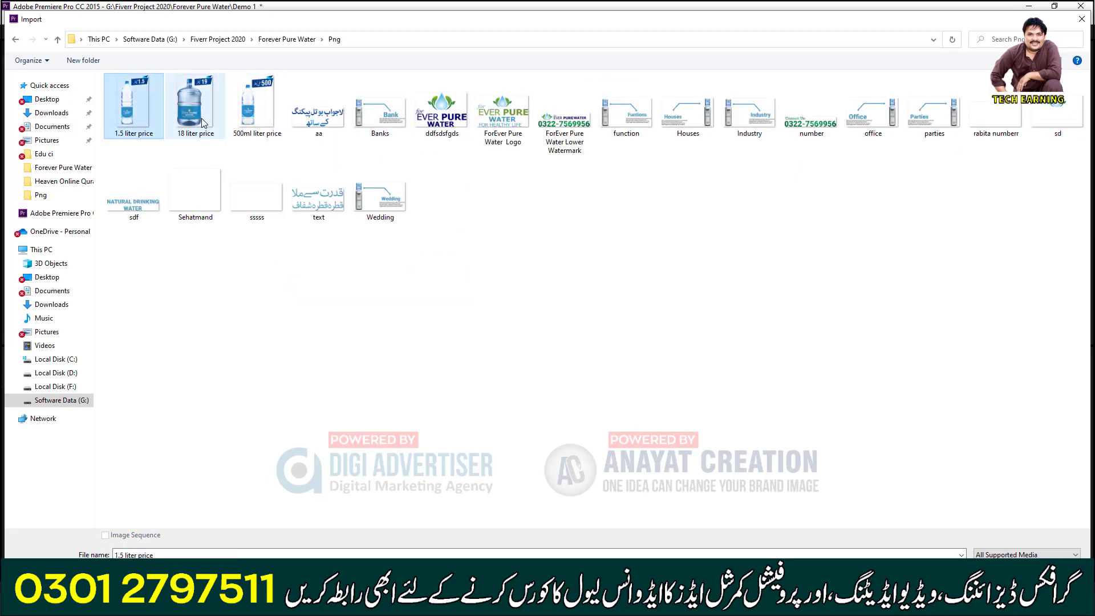
pyautogui.keyDown('shift'); pyautogui.click(248, 117); pyautogui.keyUp('shift')
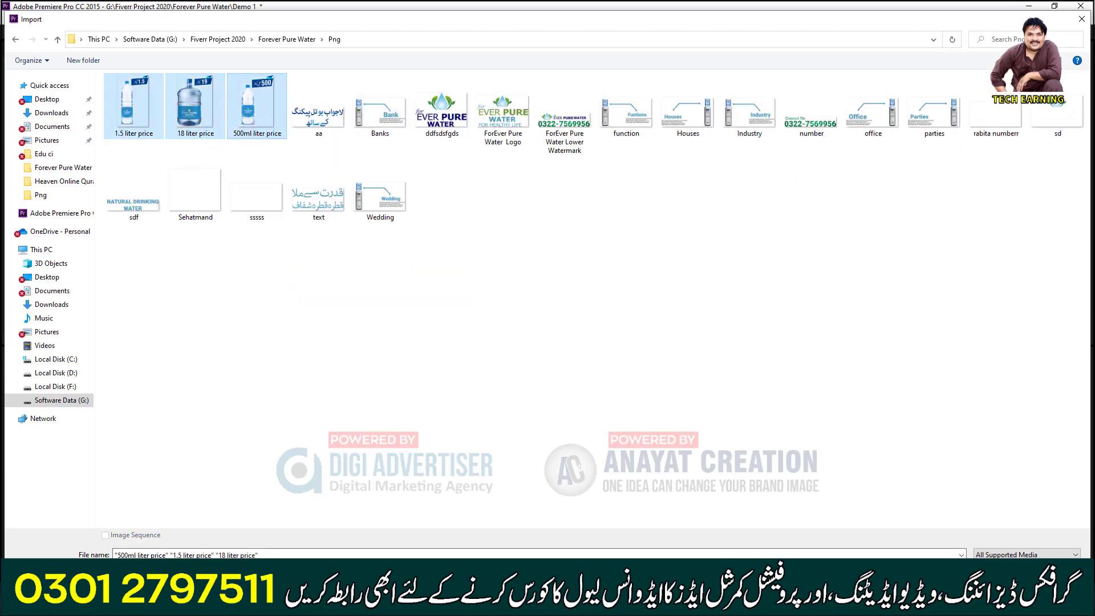
pyautogui.press('Return')
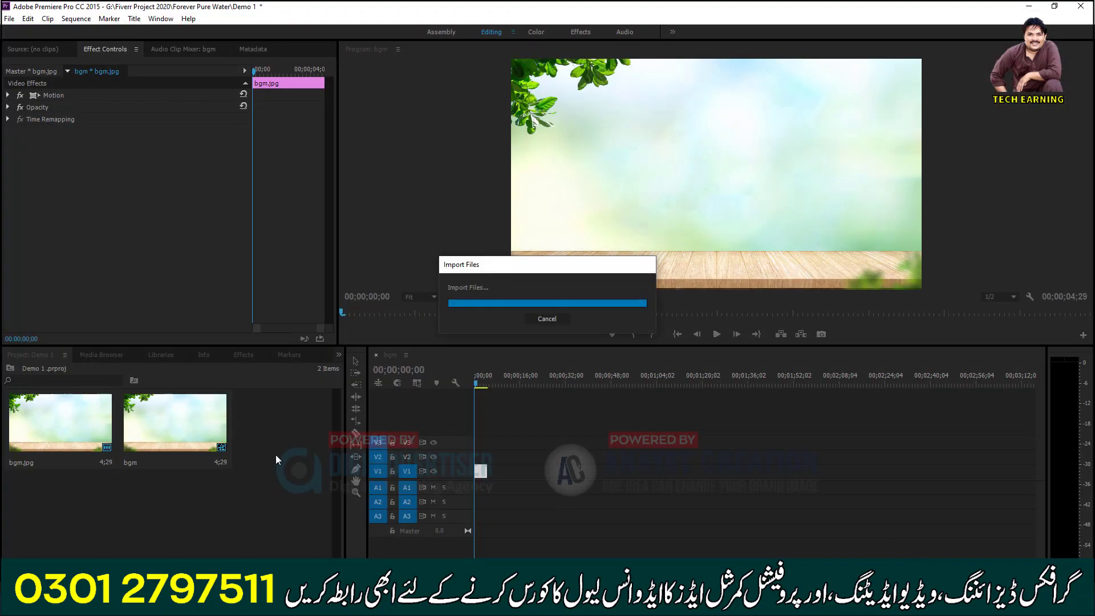
# Place 18 liter price.png on track V2 at the sequence start, above the bgm.jpg clip.
pyautogui.click(232, 484)
pyautogui.moveTo(72, 502); pyautogui.dragTo(505, 454)
pyautogui.click(505, 455)
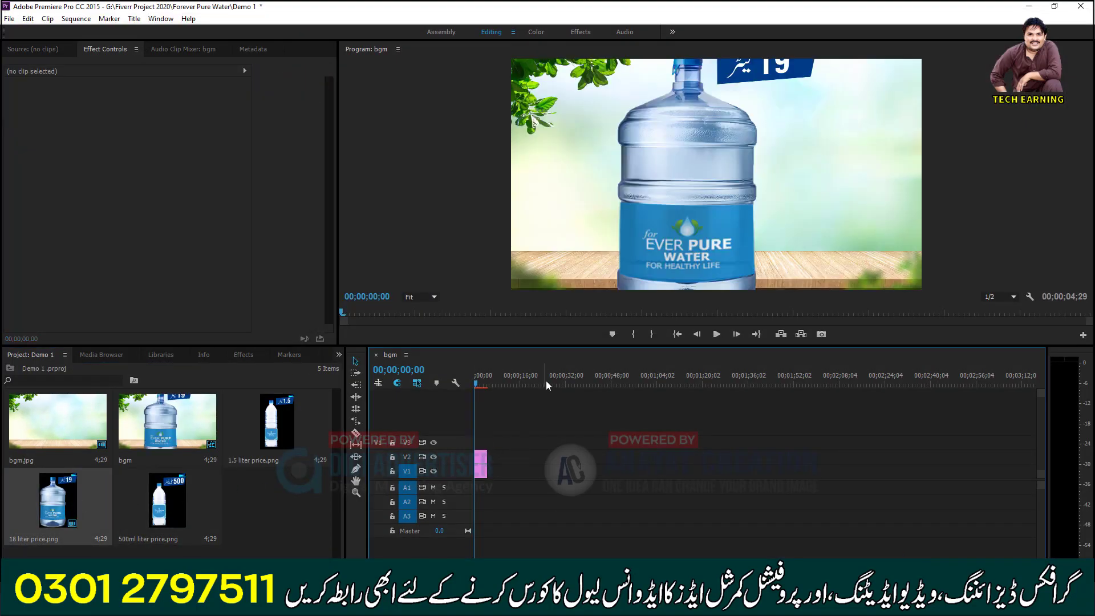
# Magnify the timeline around the 18 liter price.png and bgm.jpg clips with the Zoom tool.
pyautogui.moveTo(489, 382)
pyautogui.mouseDown()
pyautogui.moveTo(500, 382)
pyautogui.moveTo(475, 383)
pyautogui.mouseUp()
pyautogui.moveTo(490, 382); pyautogui.dragTo(488, 383)
pyautogui.click(356, 493)
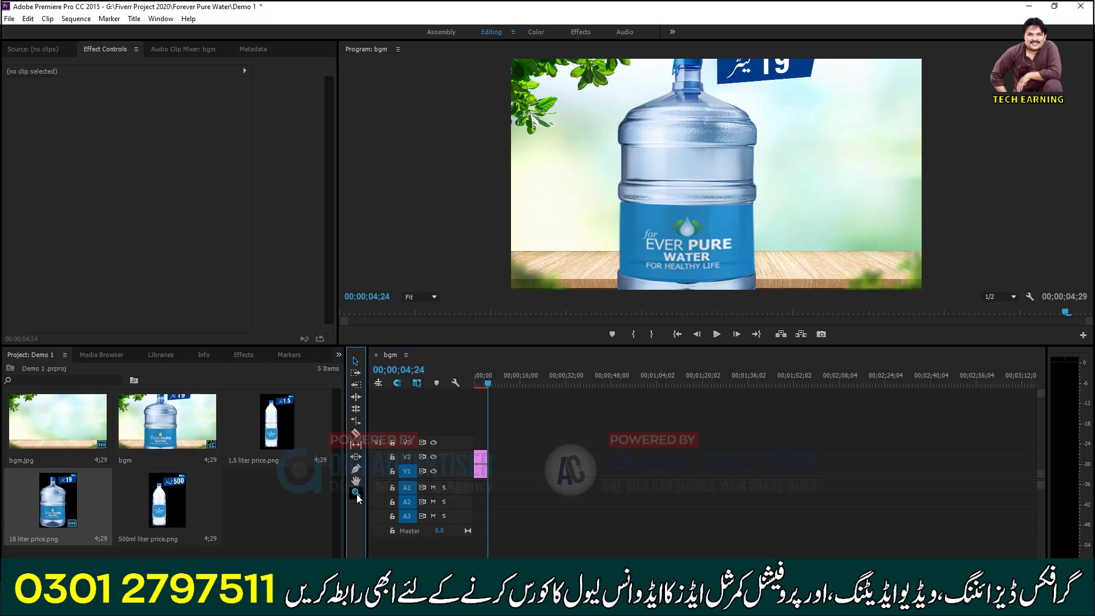
pyautogui.click(482, 458)
pyautogui.click(480, 465)
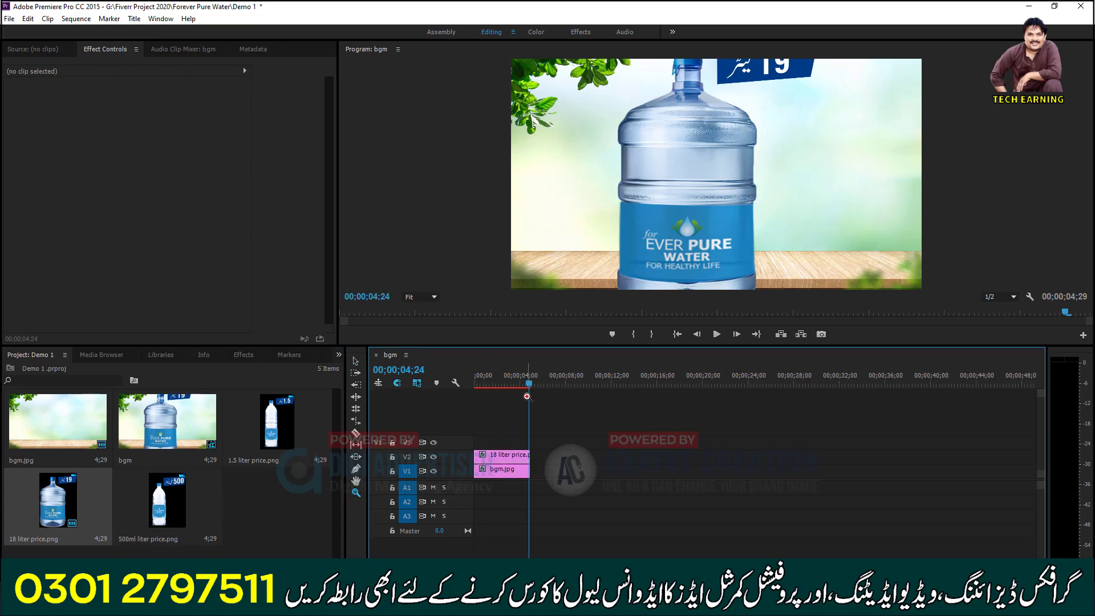
pyautogui.click(490, 460)
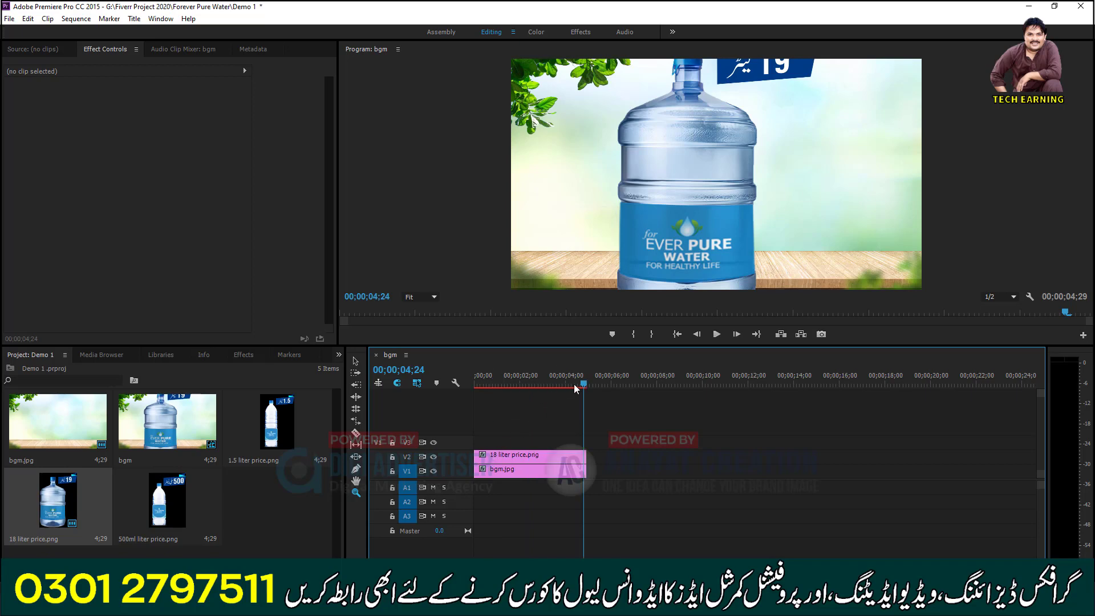
pyautogui.click(522, 461)
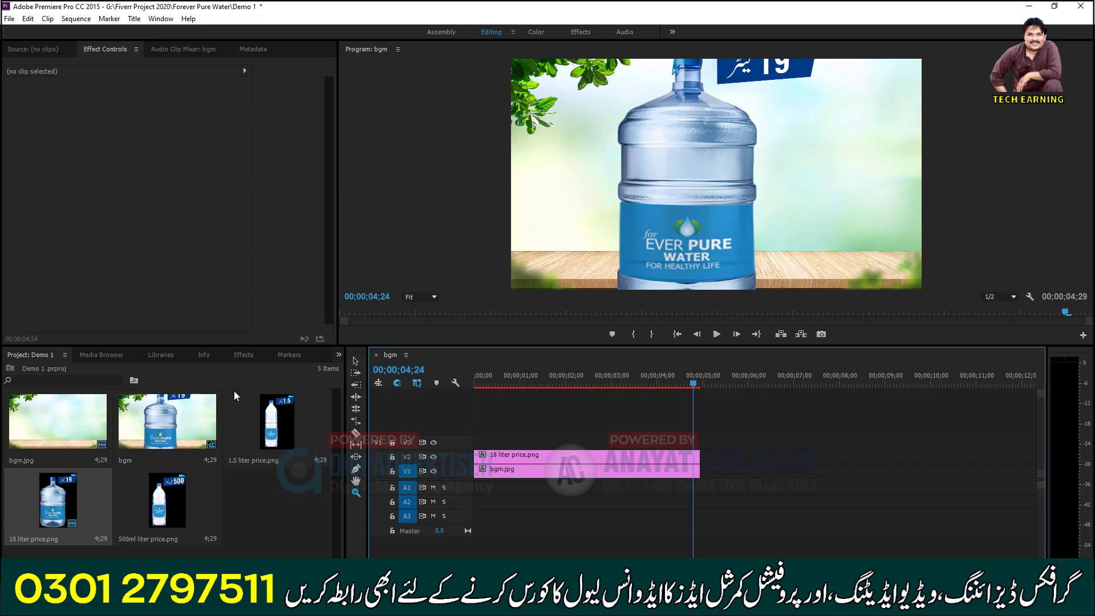
# Play the sequence from the start to 00;00;01;24, split both clips there and delete the parts after the cut.
pyautogui.click(357, 365)
pyautogui.moveTo(543, 379); pyautogui.dragTo(453, 402)
pyautogui.press('space')
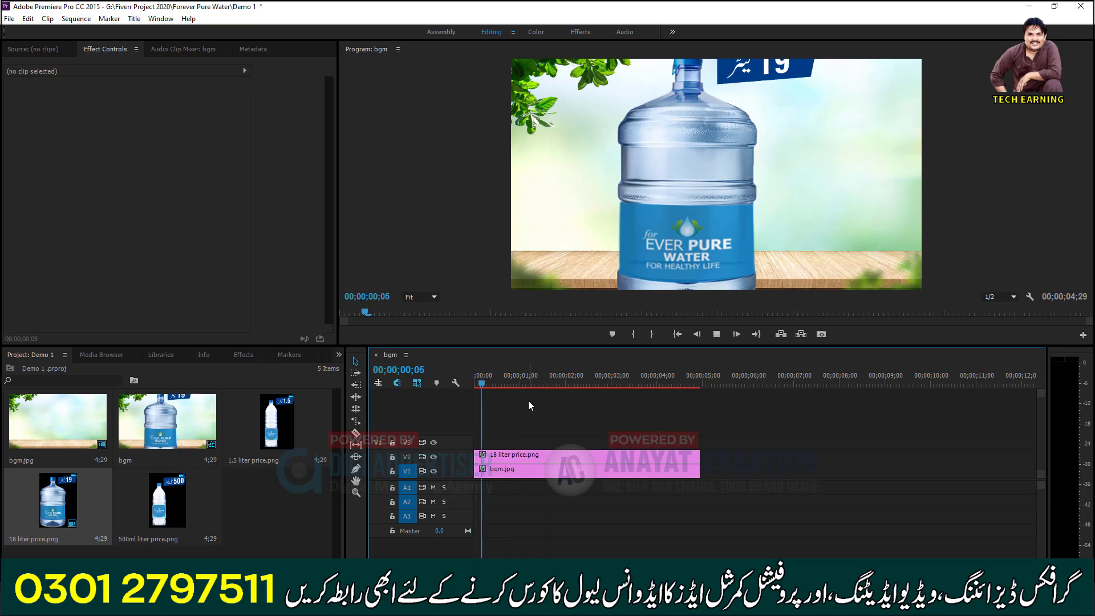
pyautogui.press('space')
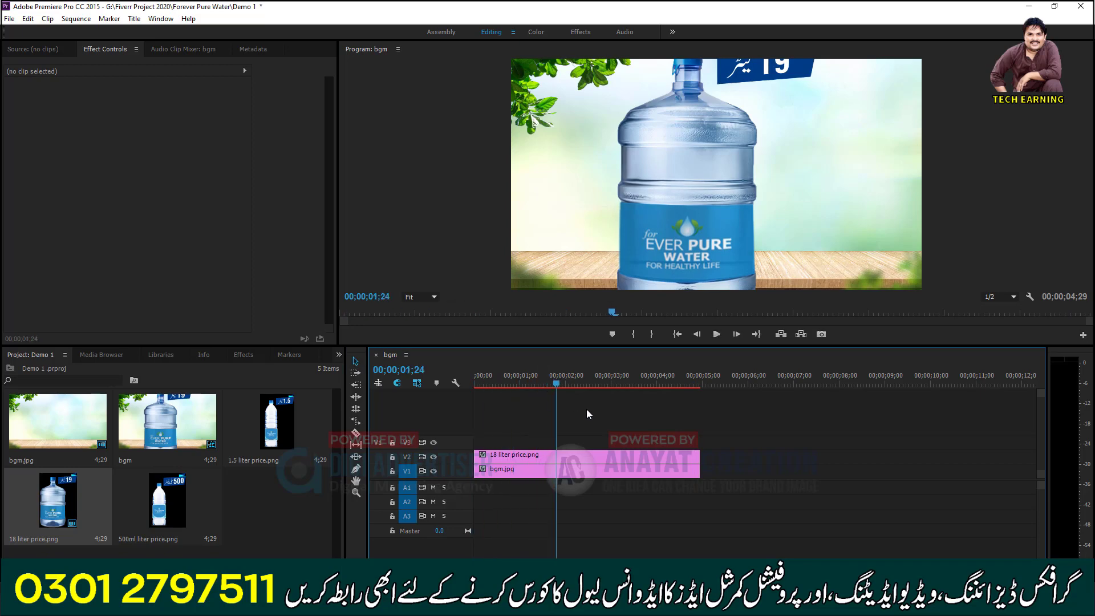
pyautogui.moveTo(587, 408); pyautogui.dragTo(584, 479)
pyautogui.hotkey('ctrl', 'k')
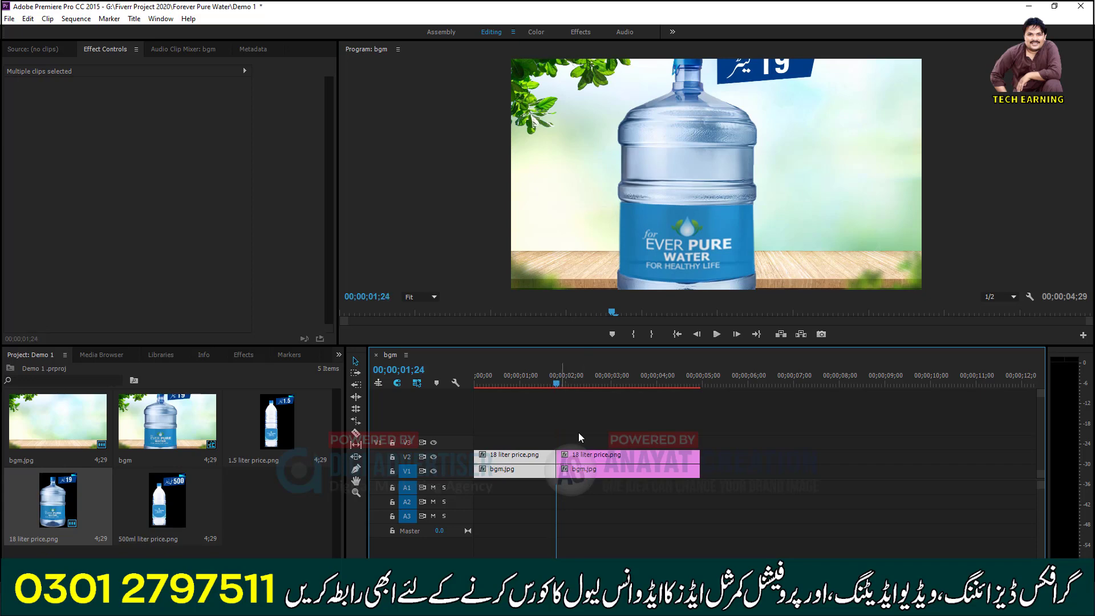
pyautogui.moveTo(576, 426); pyautogui.dragTo(604, 489)
pyautogui.press('Delete')
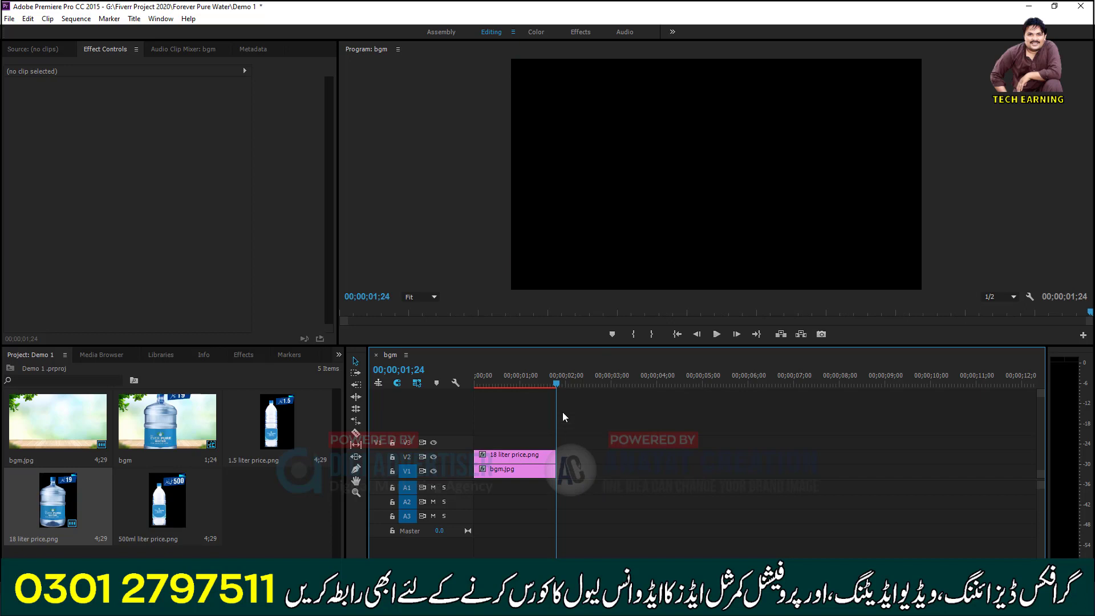
# Set the 18 liter price.png clip's scale to 58 and its position to 342, 579 at the sequence start.
pyautogui.press('Home')
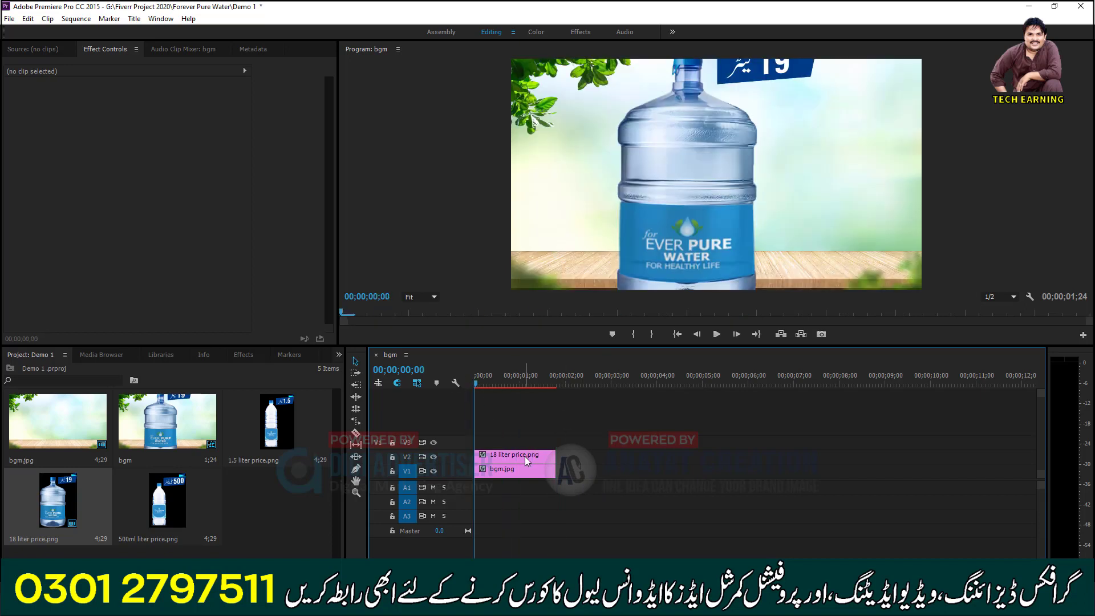
pyautogui.click(524, 456)
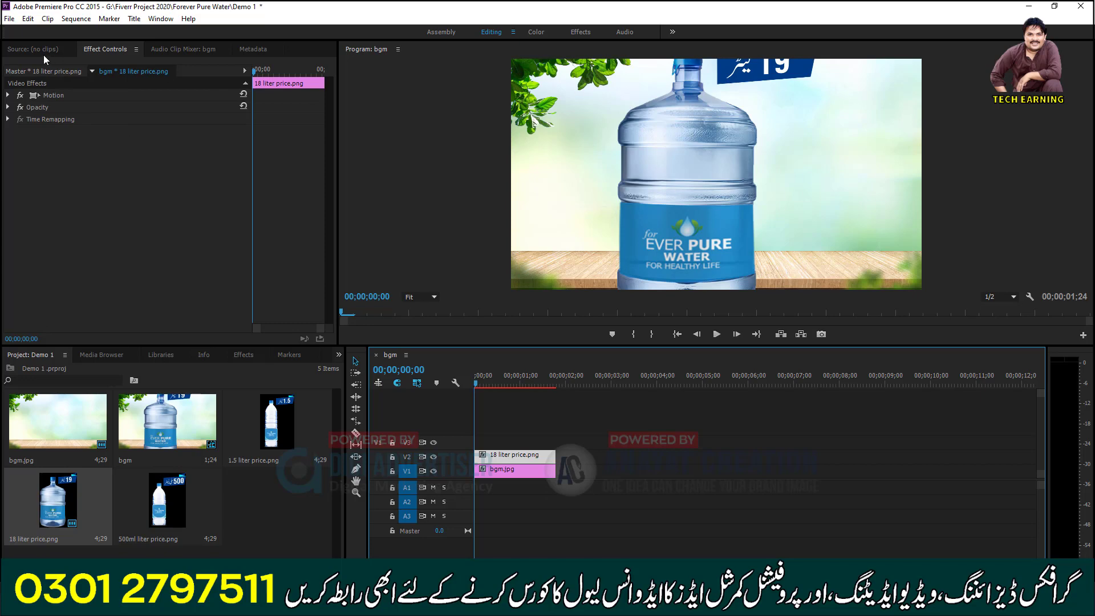
pyautogui.click(8, 95)
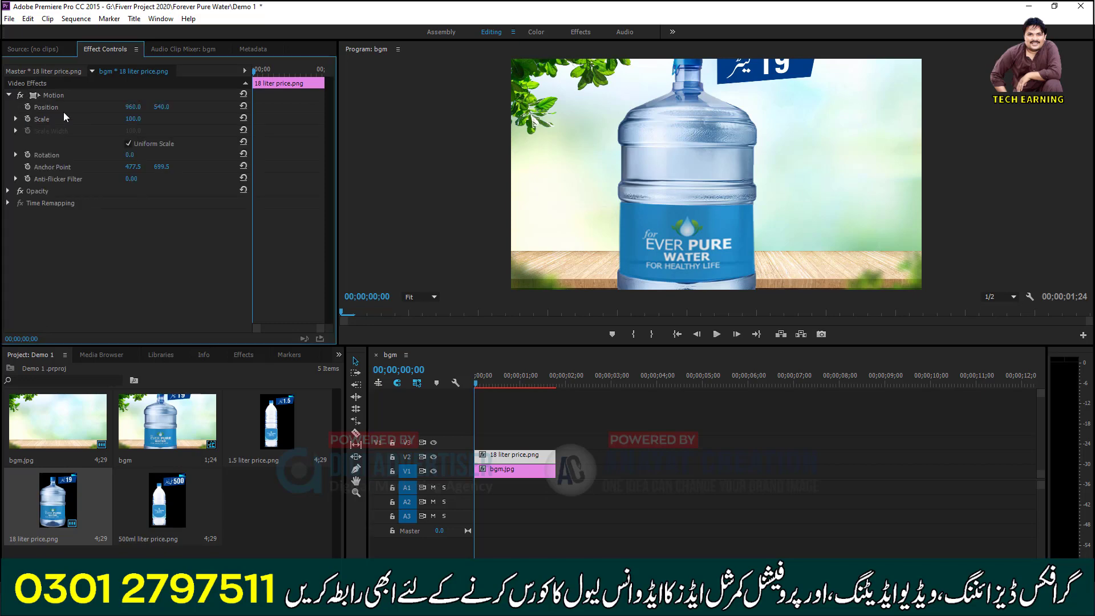
pyautogui.moveTo(132, 119); pyautogui.dragTo(109, 119)
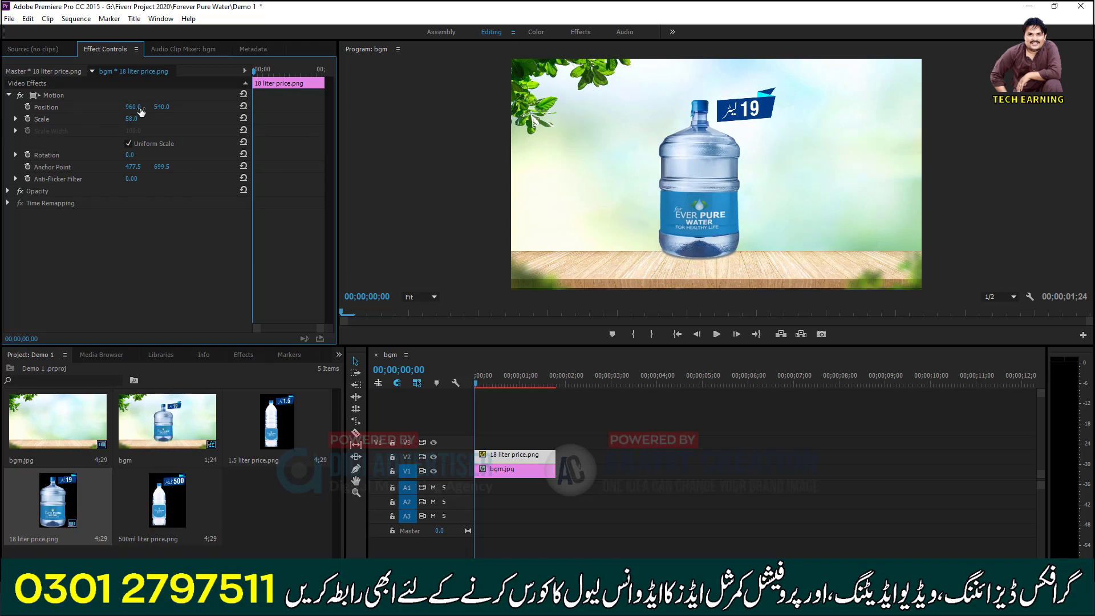
pyautogui.moveTo(166, 107); pyautogui.dragTo(196, 108)
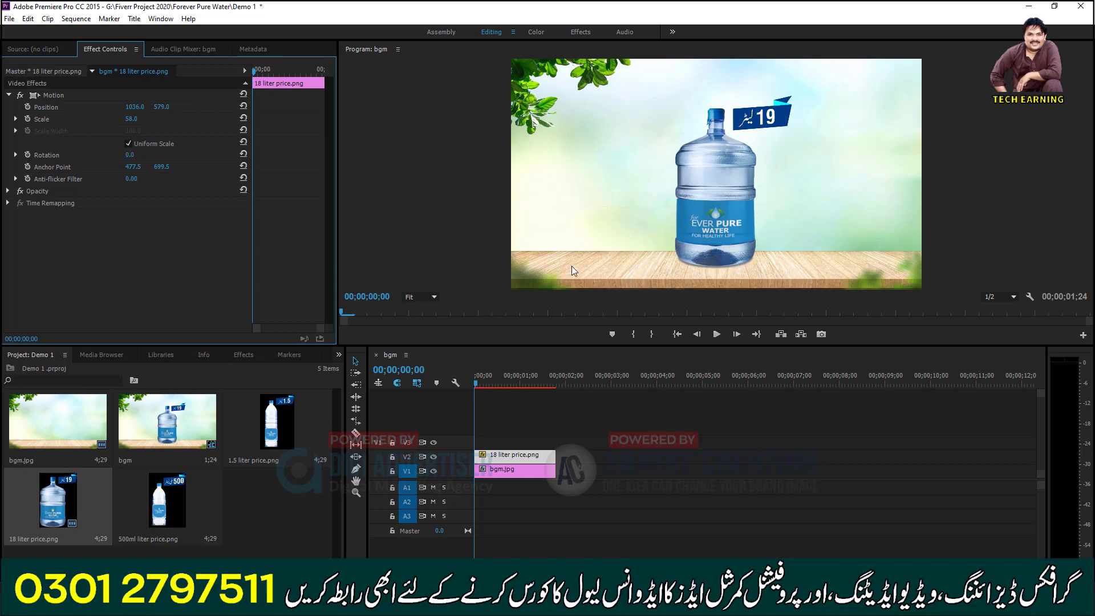
pyautogui.moveTo(138, 110); pyautogui.dragTo(35, 110)
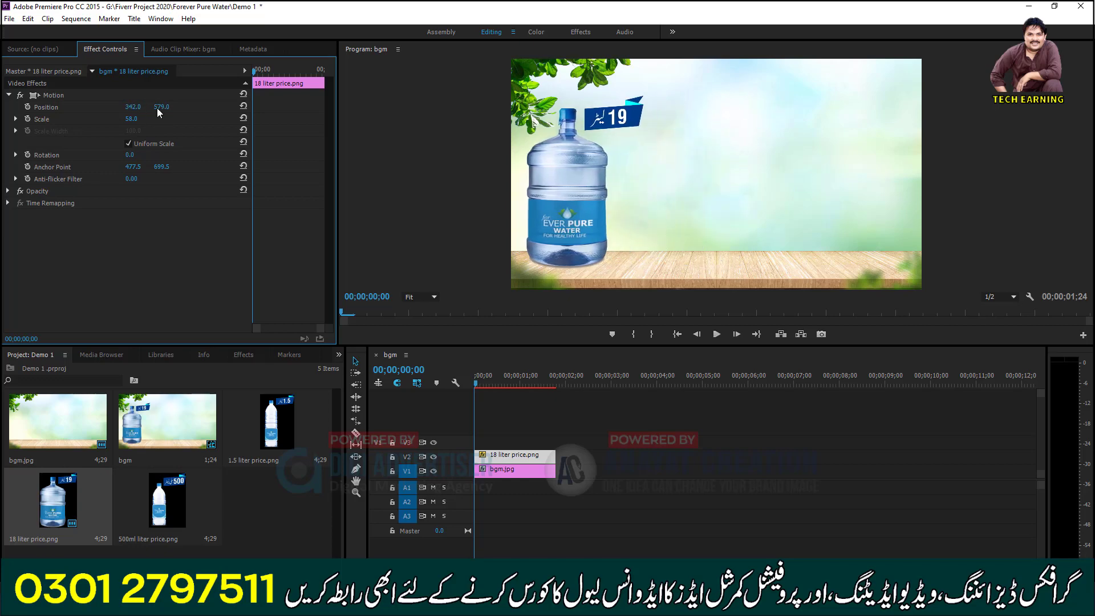
# Place 1.5 liter price.png on track V3 at the sequence start, split it at 00;00;01;24 and delete the remainder.
pyautogui.moveTo(278, 446); pyautogui.dragTo(472, 451)
pyautogui.moveTo(563, 385); pyautogui.dragTo(556, 384)
pyautogui.click(581, 441)
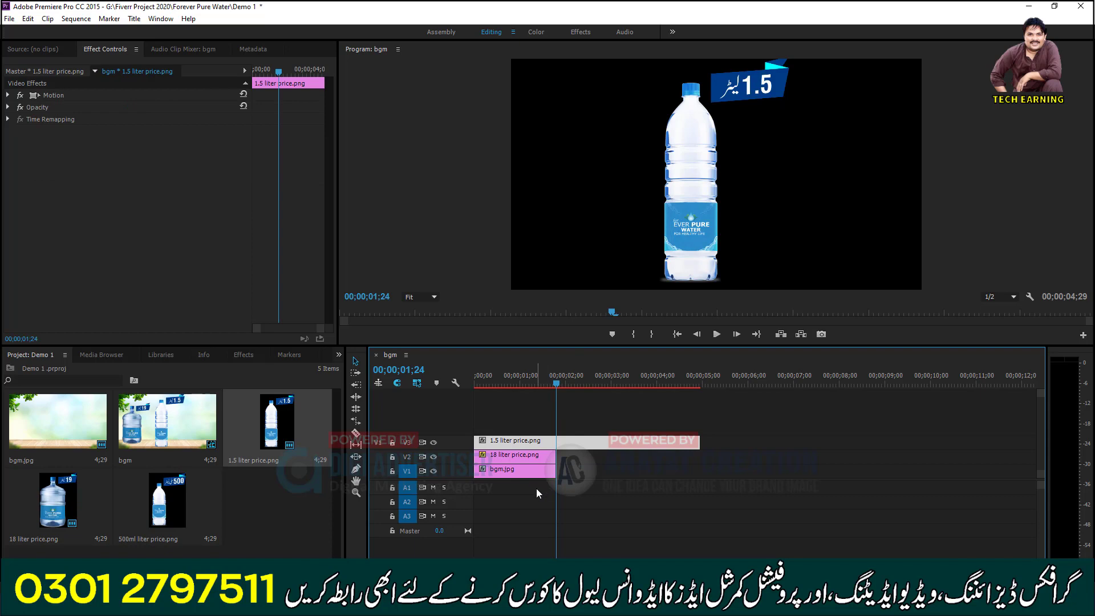
pyautogui.hotkey('ctrl', 'k')
pyautogui.click(631, 446)
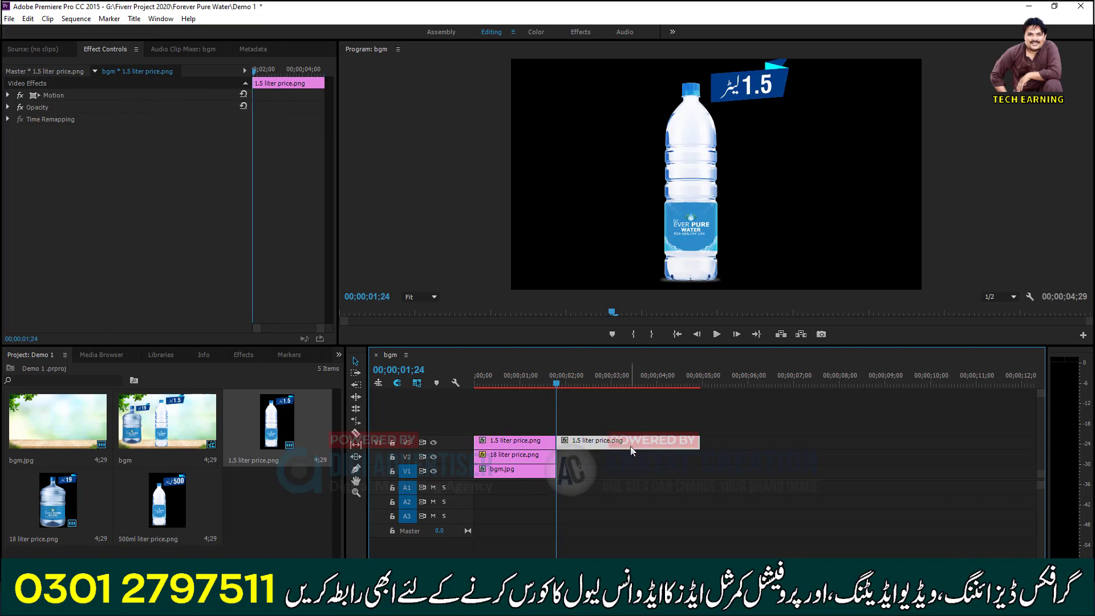
pyautogui.press('Delete')
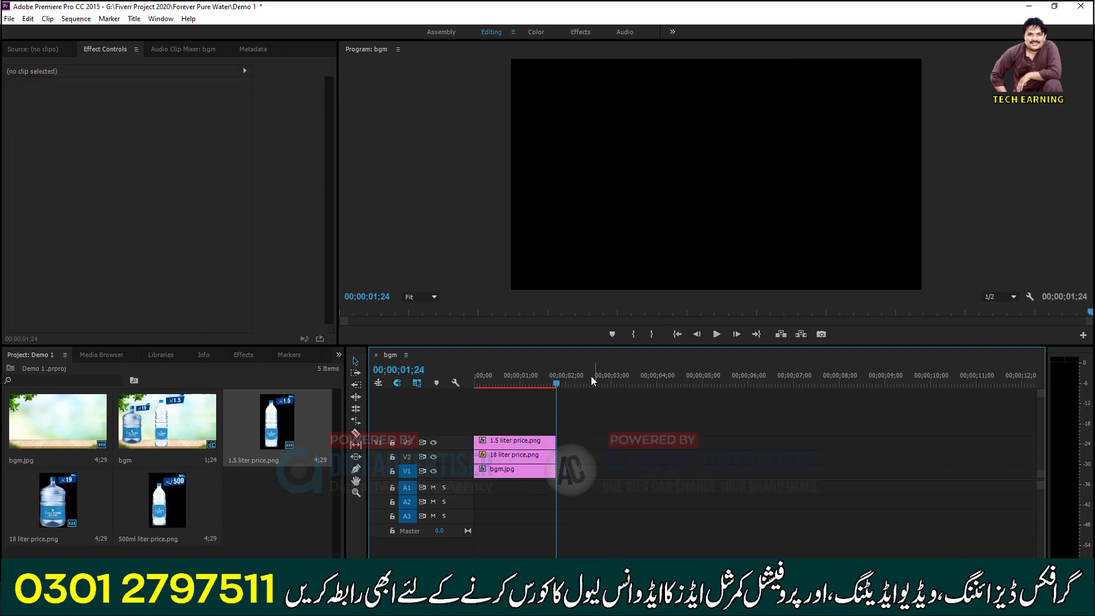
# Place 500ml liter price.png on track V4 at the sequence start, split it at 00;00;01;23 and delete the remainder.
pyautogui.moveTo(556, 382); pyautogui.dragTo(586, 387)
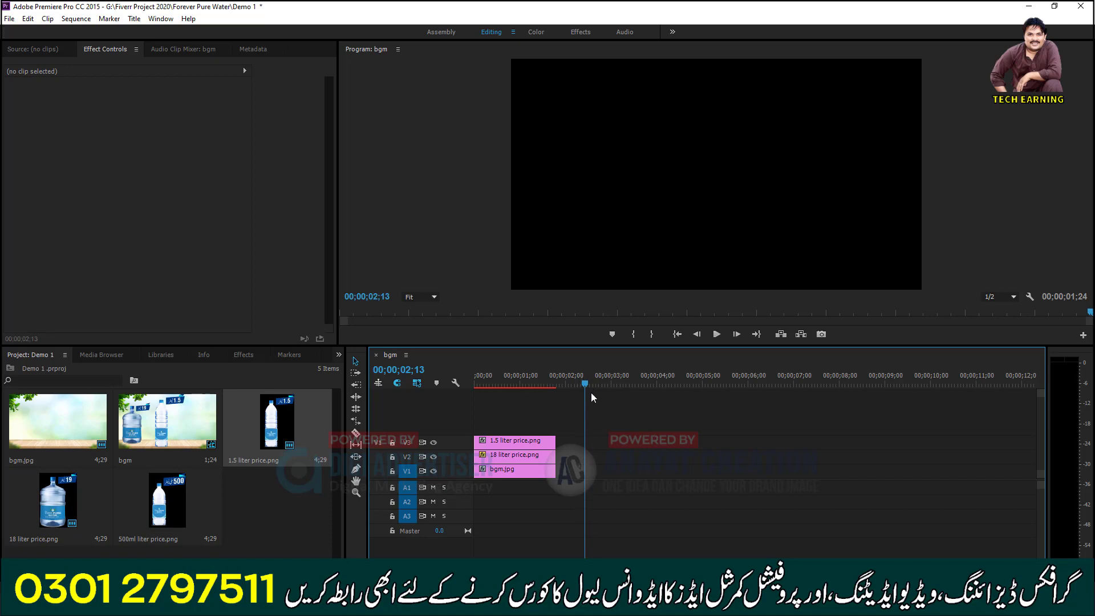
pyautogui.moveTo(591, 392); pyautogui.dragTo(476, 388)
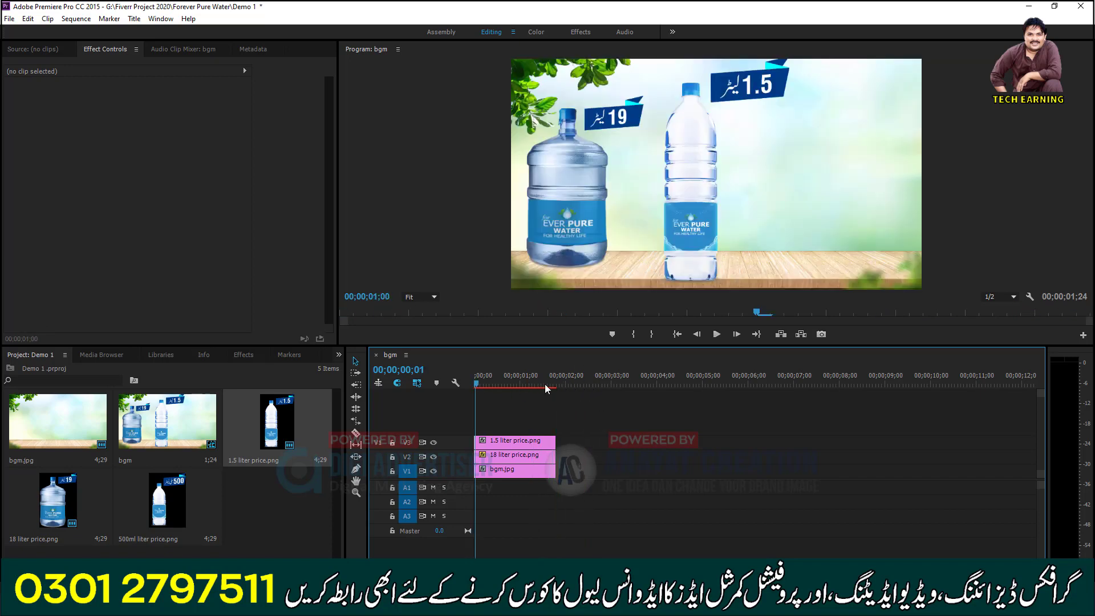
pyautogui.moveTo(547, 389)
pyautogui.mouseDown()
pyautogui.moveTo(573, 388)
pyautogui.moveTo(556, 392)
pyautogui.mouseUp()
pyautogui.click(245, 505)
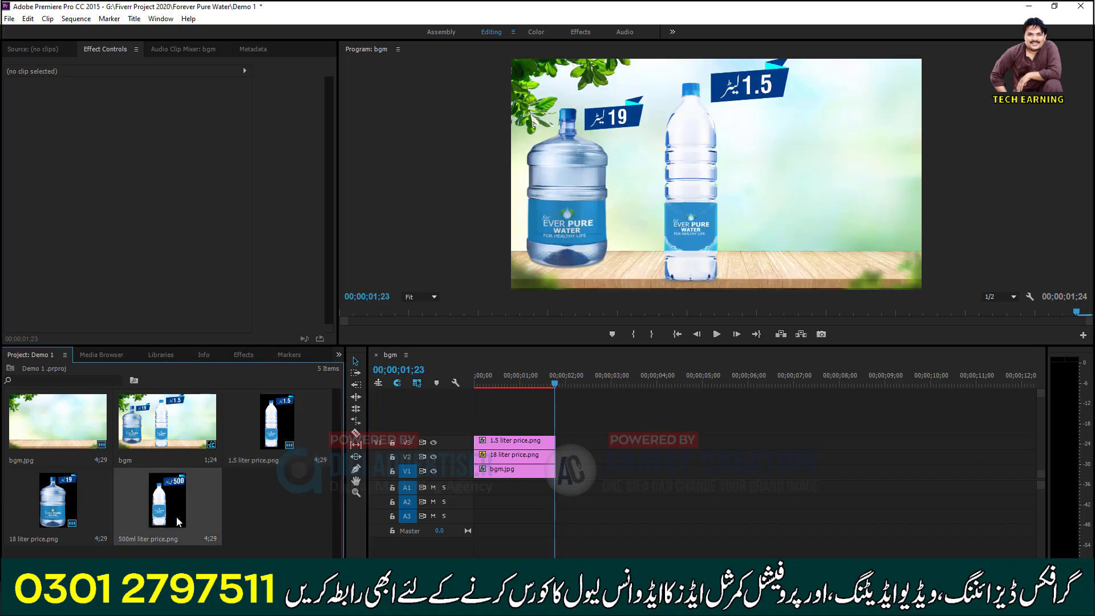
pyautogui.moveTo(167, 518); pyautogui.dragTo(493, 429)
pyautogui.click(561, 428)
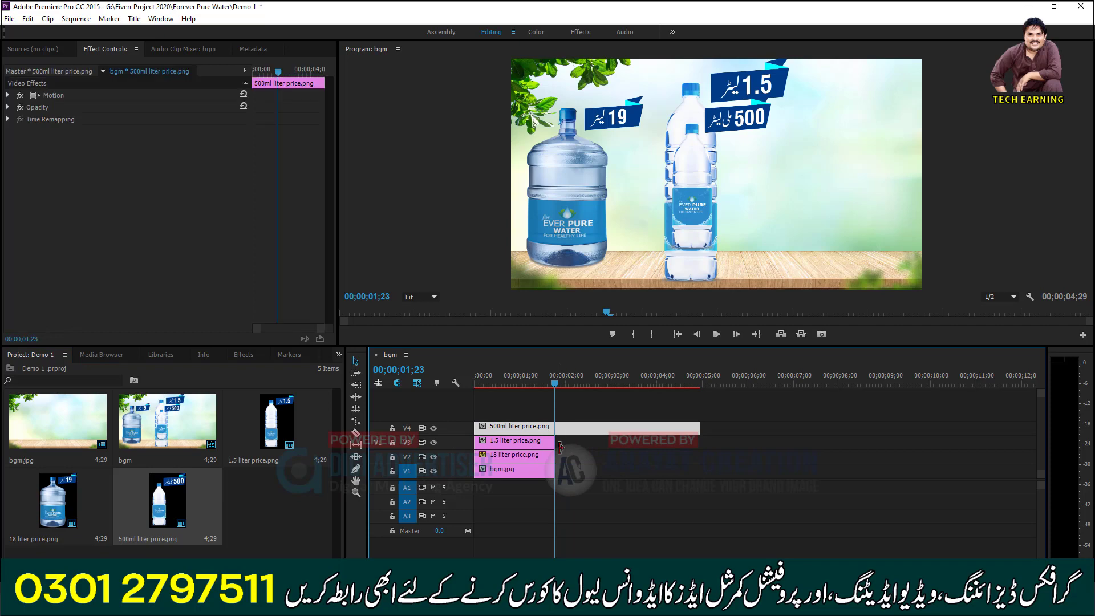
pyautogui.hotkey('ctrl', 'k')
pyautogui.click(590, 432)
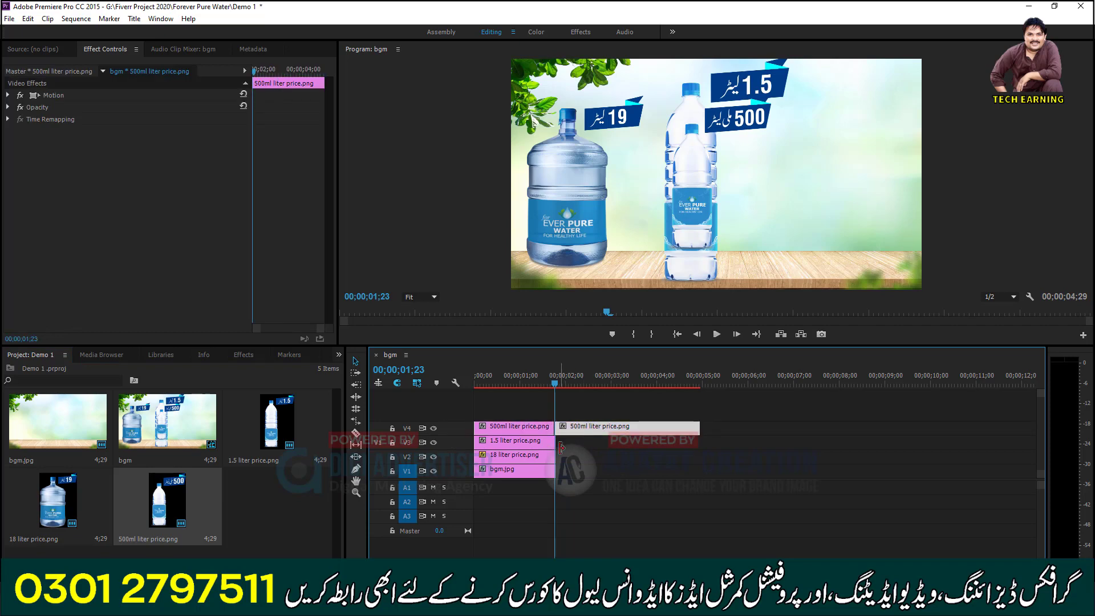
pyautogui.press('Delete')
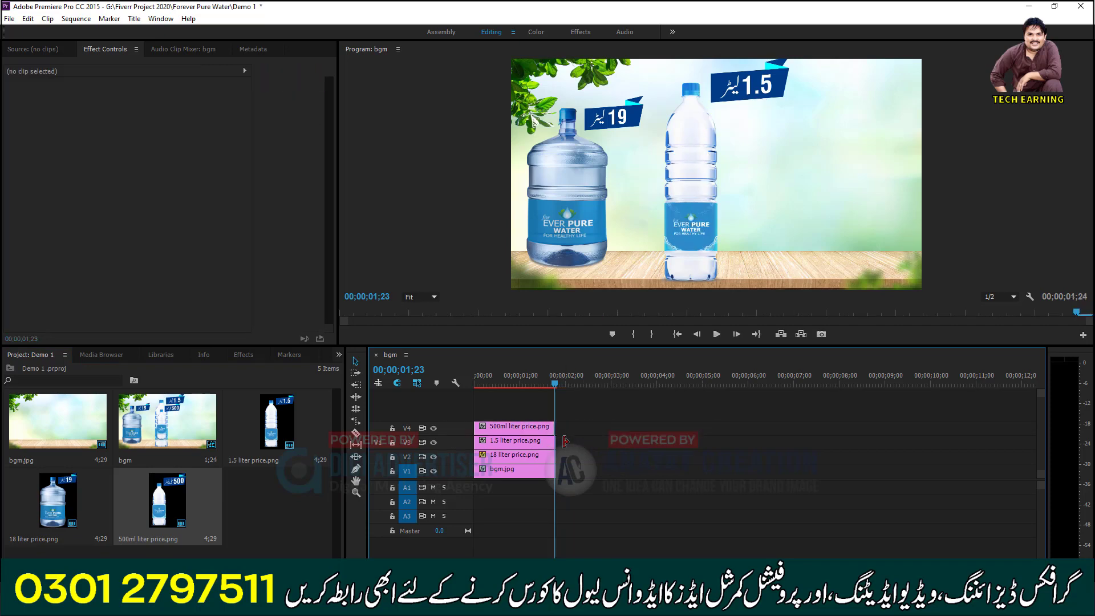
# Extend the end of the 500ml liter price.png clip to 00;00;01;24, flush with the clips below it.
pyautogui.scroll(2, 558, 421)
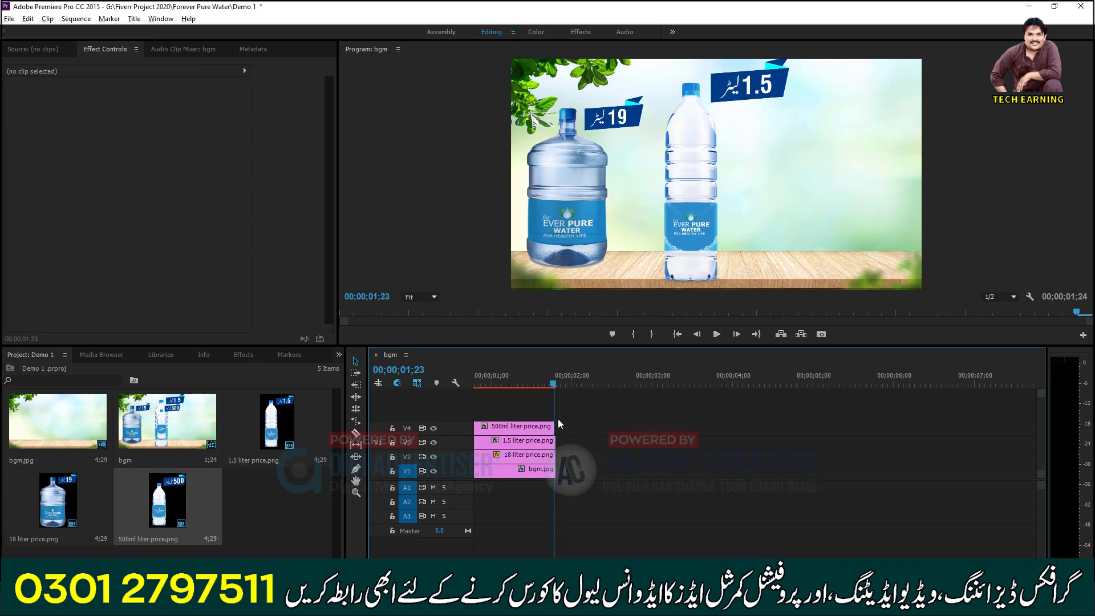
pyautogui.scroll(3, 567, 405)
pyautogui.click(545, 385)
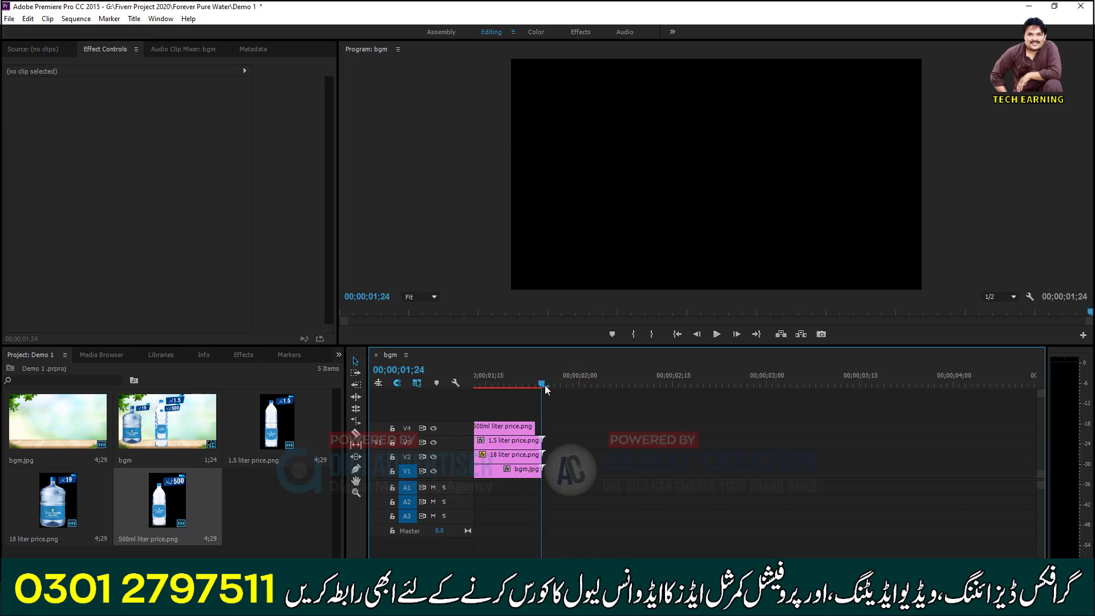
pyautogui.moveTo(534, 426); pyautogui.dragTo(541, 426)
pyautogui.moveTo(541, 383); pyautogui.dragTo(436, 406)
pyautogui.scroll(-7, 579, 463)
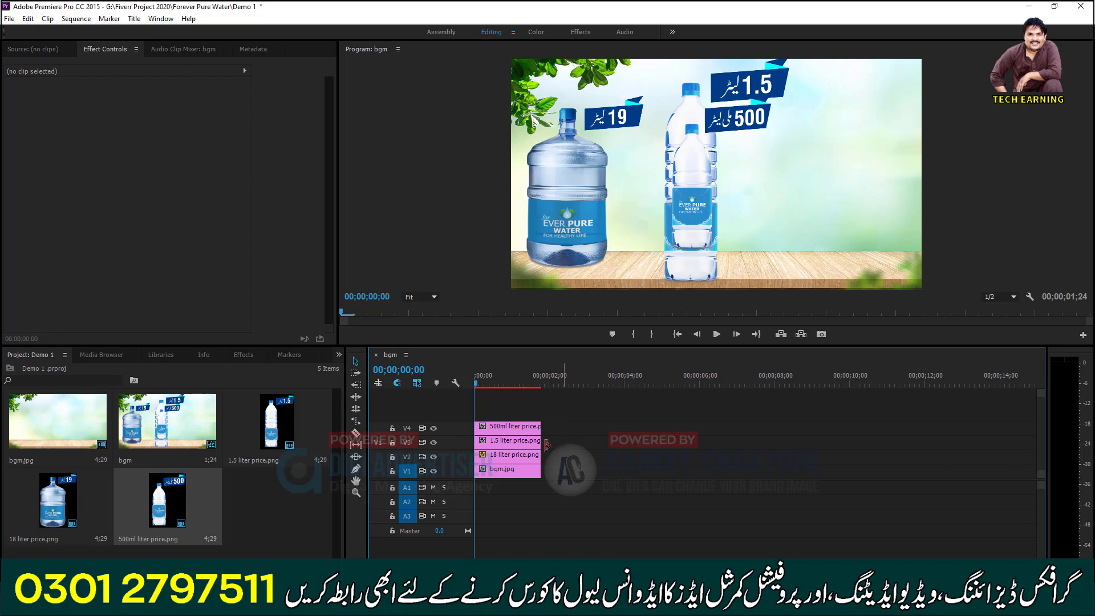
# Set the 1.5 liter price.png clip's scale to 68 and its vertical position to 640 at the sequence start.
pyautogui.click(517, 442)
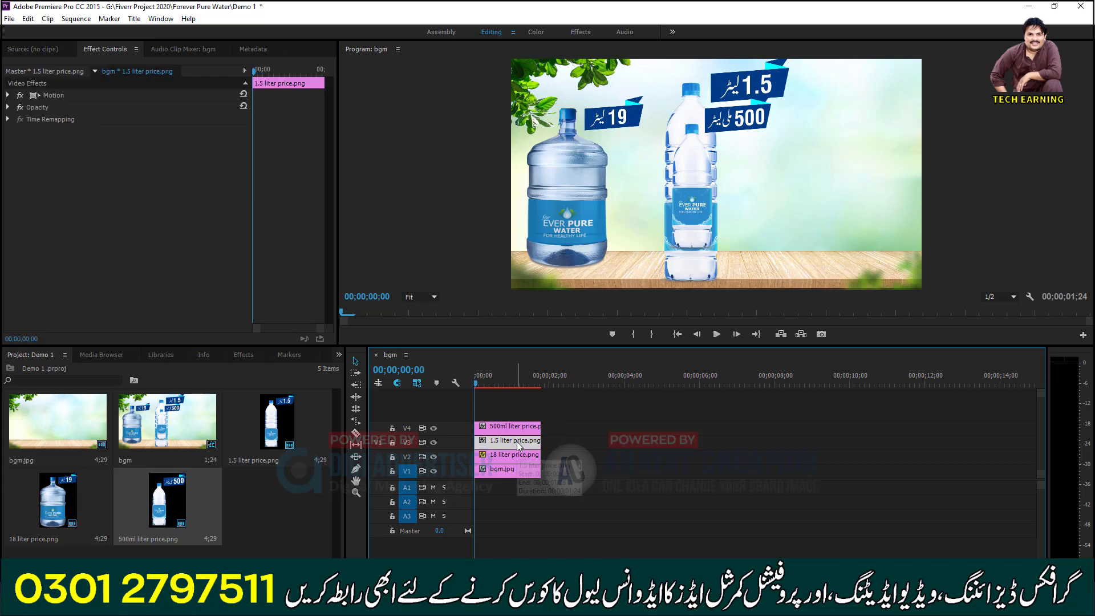
pyautogui.click(8, 95)
pyautogui.moveTo(139, 124)
pyautogui.mouseDown()
pyautogui.moveTo(113, 123)
pyautogui.moveTo(194, 110)
pyautogui.moveTo(110, 107)
pyautogui.moveTo(136, 107)
pyautogui.mouseUp()
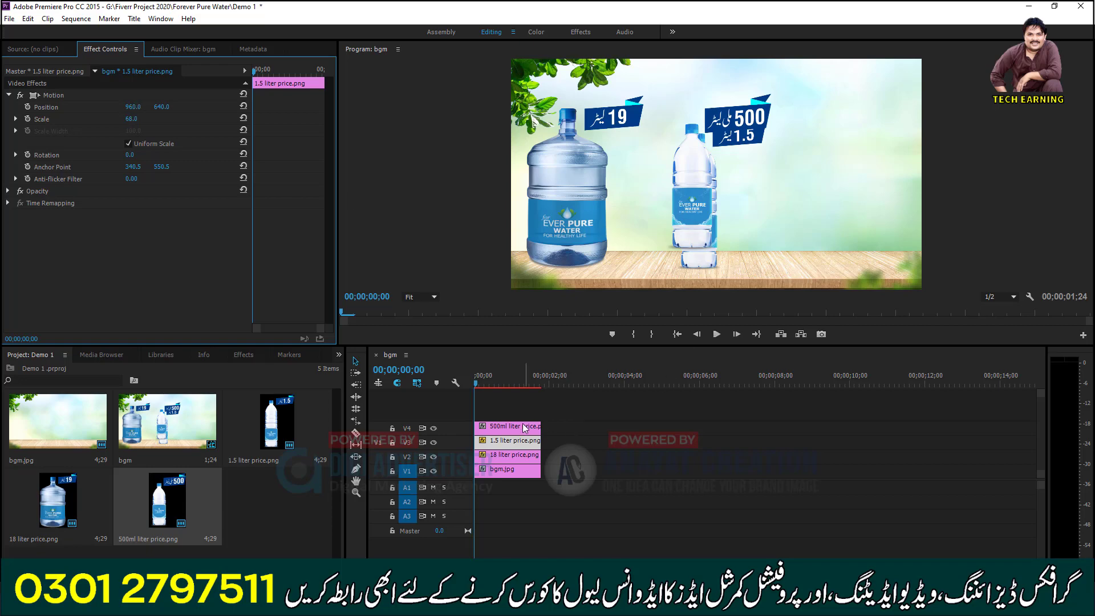
# Set the 500ml liter price.png clip's scale to 76 and its position to 1593, 704.
pyautogui.click(524, 426)
pyautogui.click(8, 96)
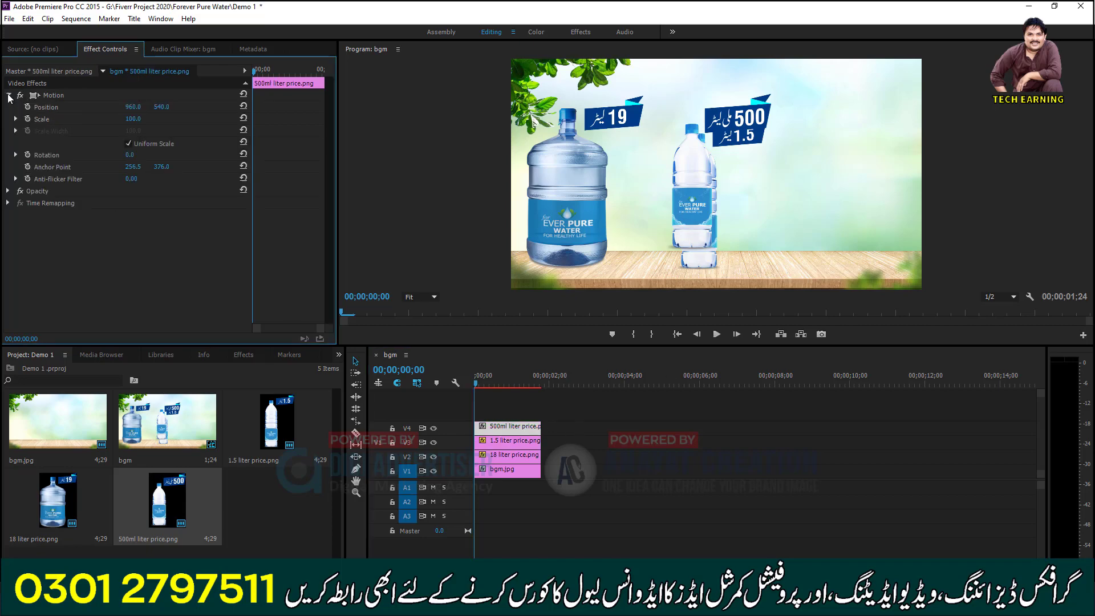
pyautogui.click(133, 118)
pyautogui.write('73')
pyautogui.press('Return')
pyautogui.moveTo(131, 118); pyautogui.dragTo(273, 108)
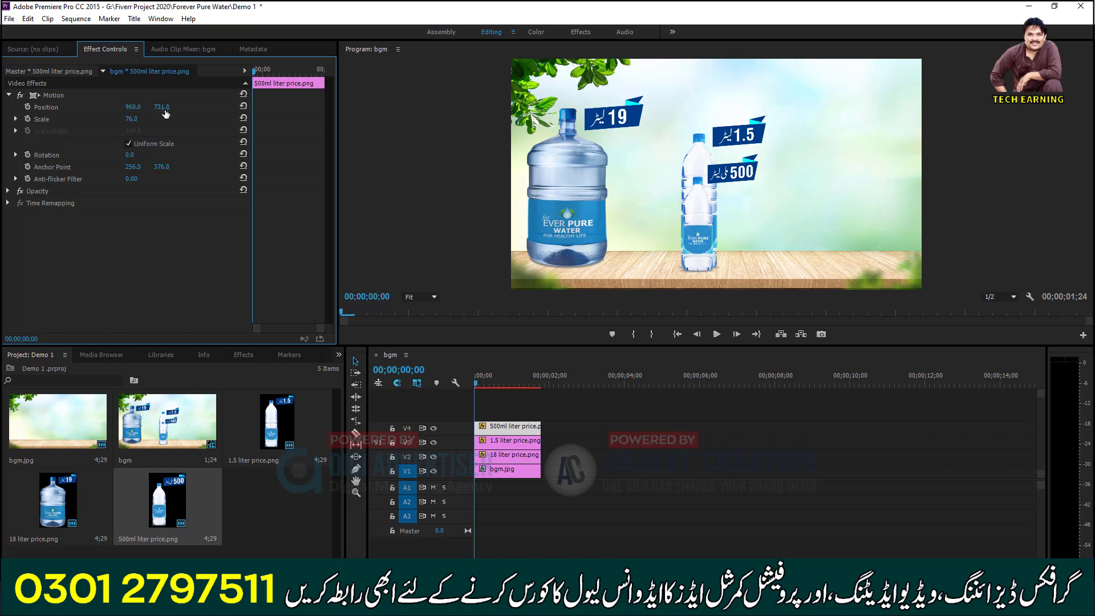
pyautogui.moveTo(132, 110); pyautogui.dragTo(493, 110)
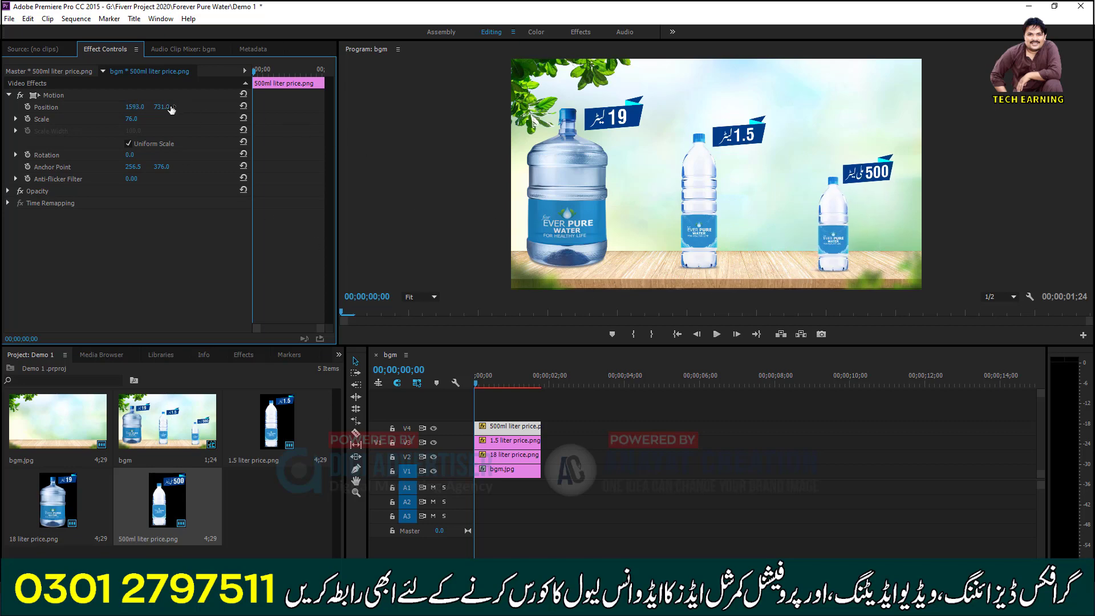
pyautogui.moveTo(171, 110); pyautogui.dragTo(156, 110)
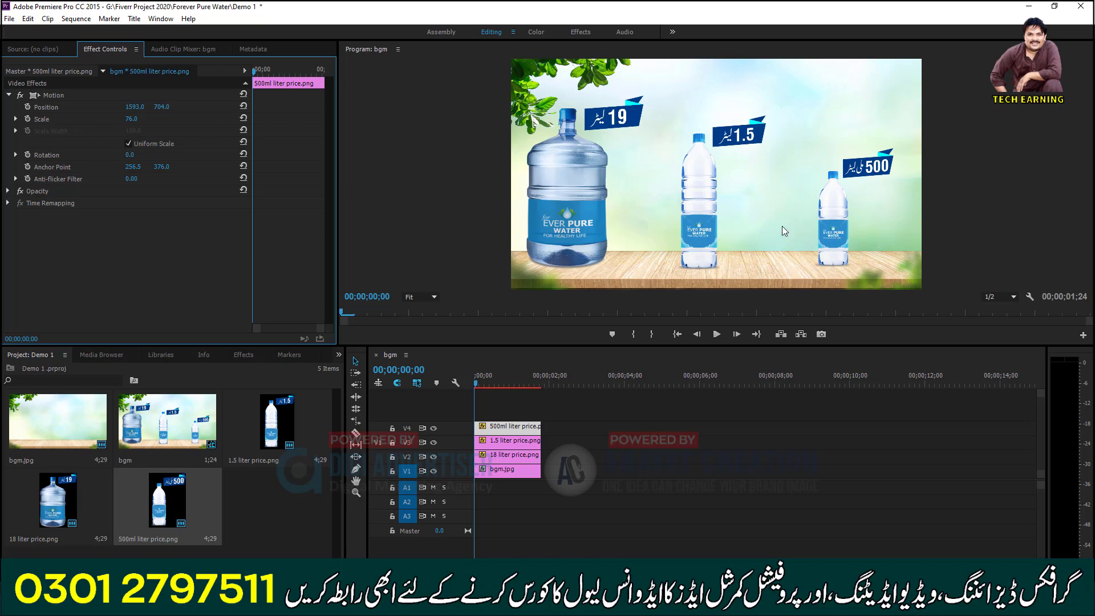
# Enable position and scale keyframes for the 18 liter price.png clip and move both keyframes to 00;00;00;08.
pyautogui.click(491, 395)
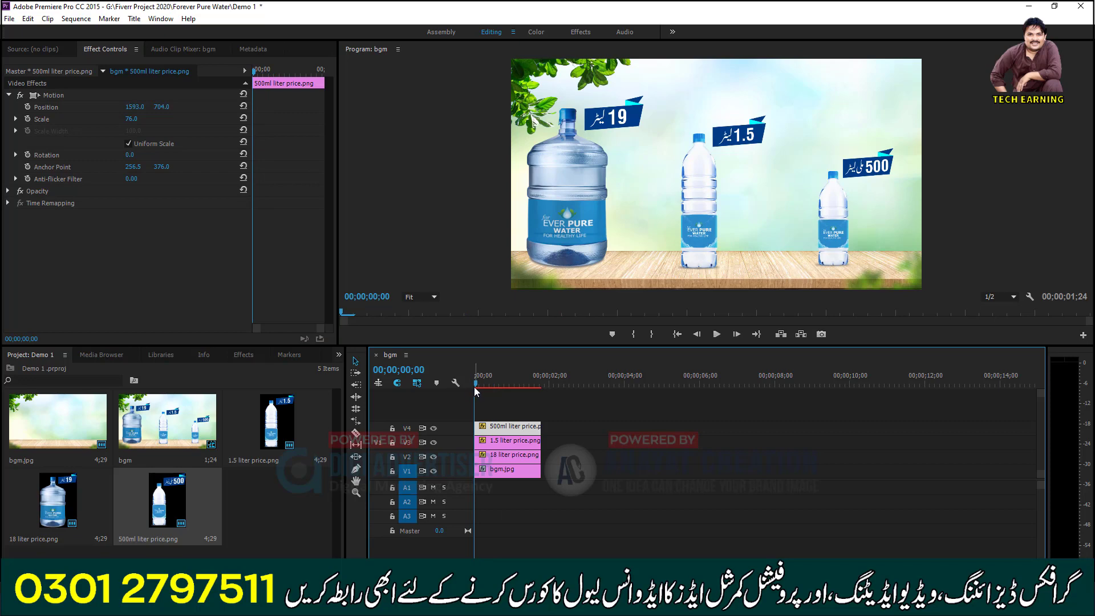
pyautogui.click(502, 457)
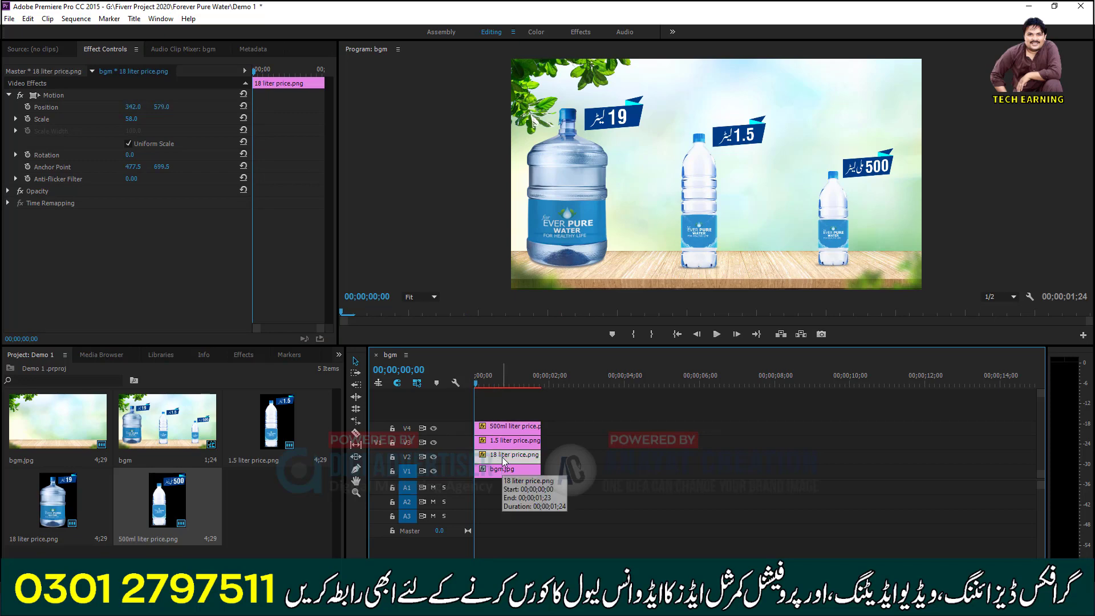
pyautogui.click(255, 102)
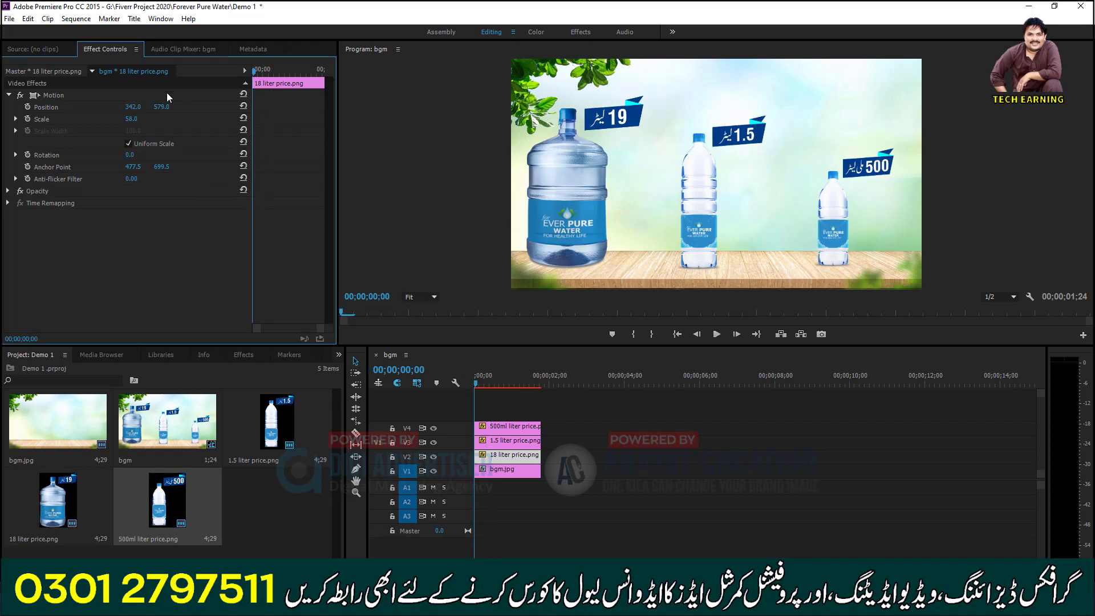
pyautogui.click(28, 108)
pyautogui.click(28, 119)
pyautogui.moveTo(264, 106)
pyautogui.mouseDown()
pyautogui.moveTo(247, 131)
pyautogui.moveTo(263, 125)
pyautogui.mouseUp()
pyautogui.moveTo(254, 70)
pyautogui.mouseDown()
pyautogui.moveTo(266, 83)
pyautogui.moveTo(243, 67)
pyautogui.moveTo(263, 69)
pyautogui.mouseUp()
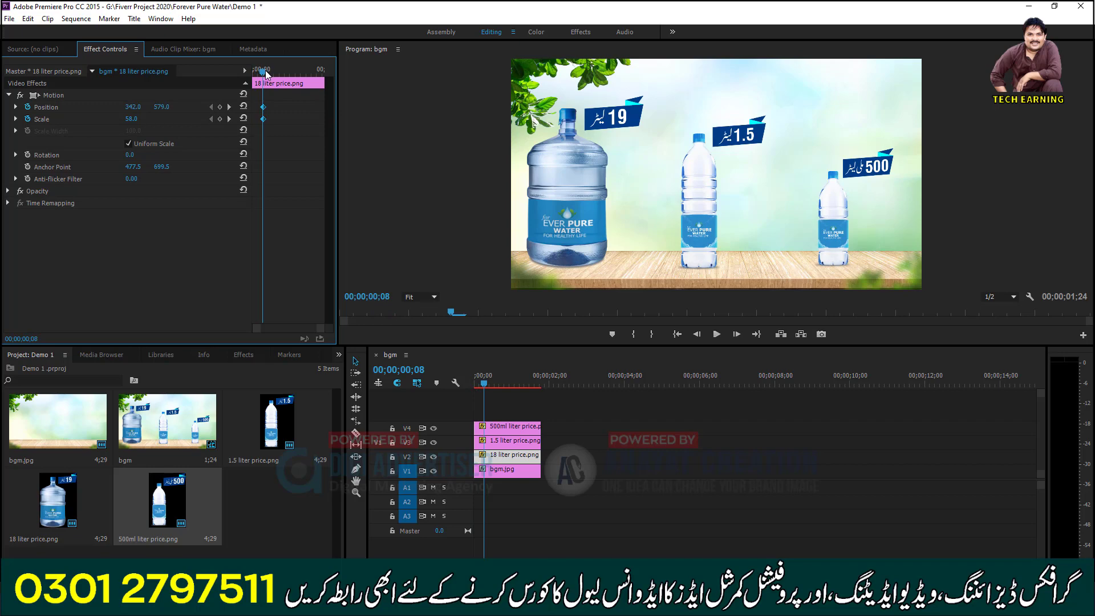
# Set the 18 liter price.png clip's horizontal position to 557 at the sequence start and play the slide animation.
pyautogui.press('Home')
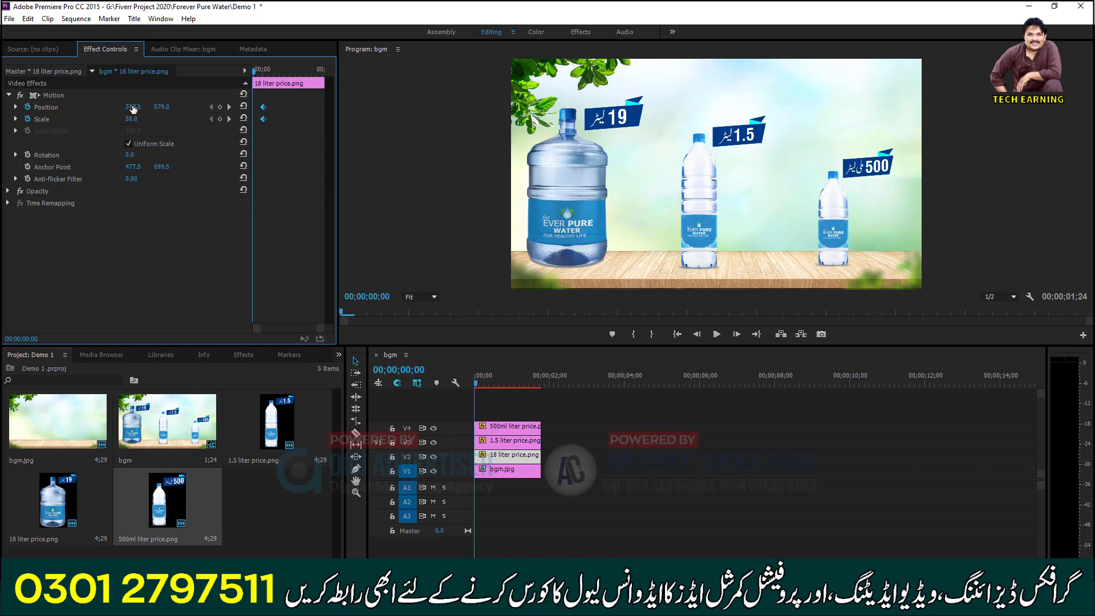
pyautogui.moveTo(133, 109); pyautogui.dragTo(255, 108)
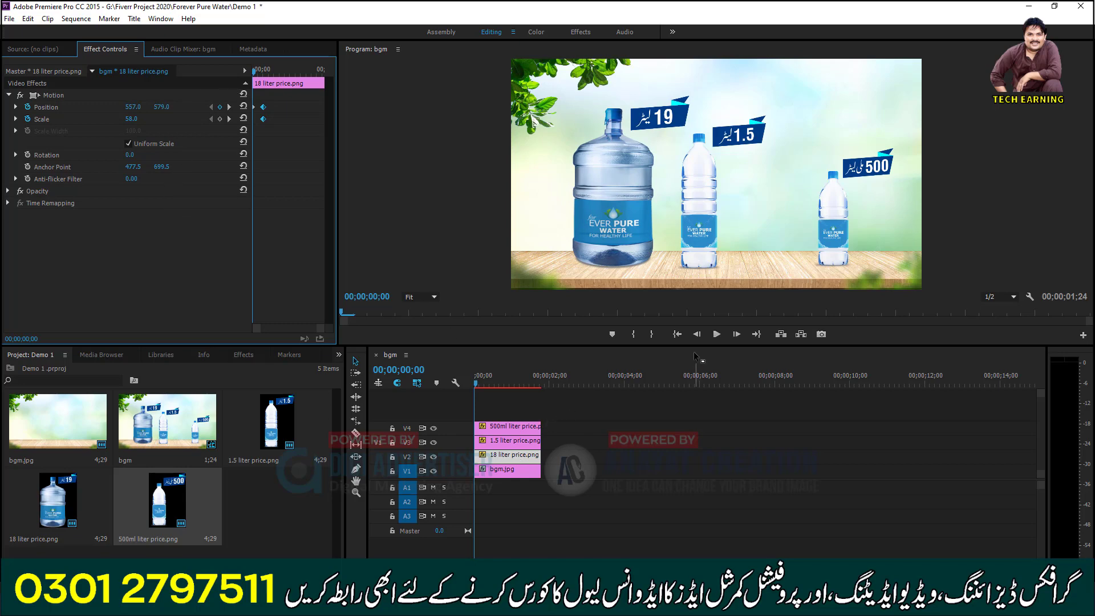
pyautogui.click(716, 334)
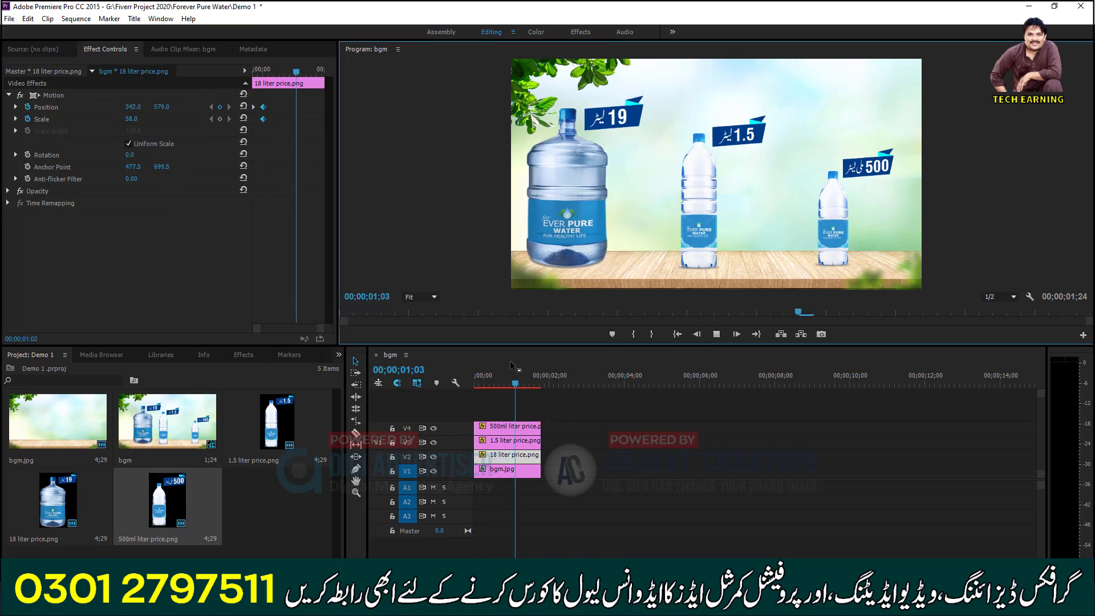
pyautogui.moveTo(505, 378); pyautogui.dragTo(402, 403)
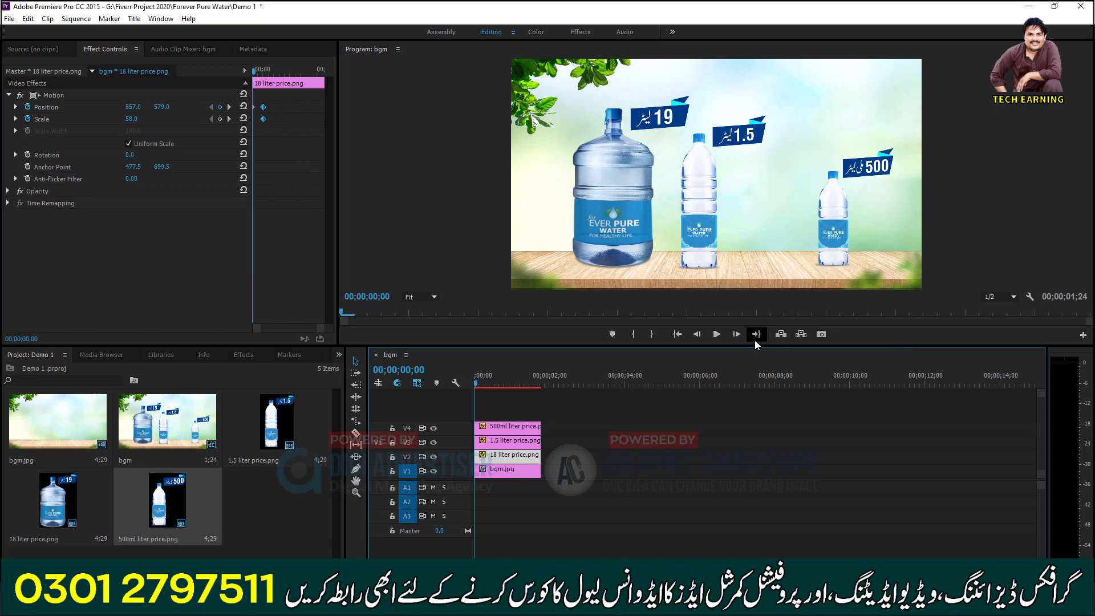
pyautogui.click(717, 334)
pyautogui.click(717, 334)
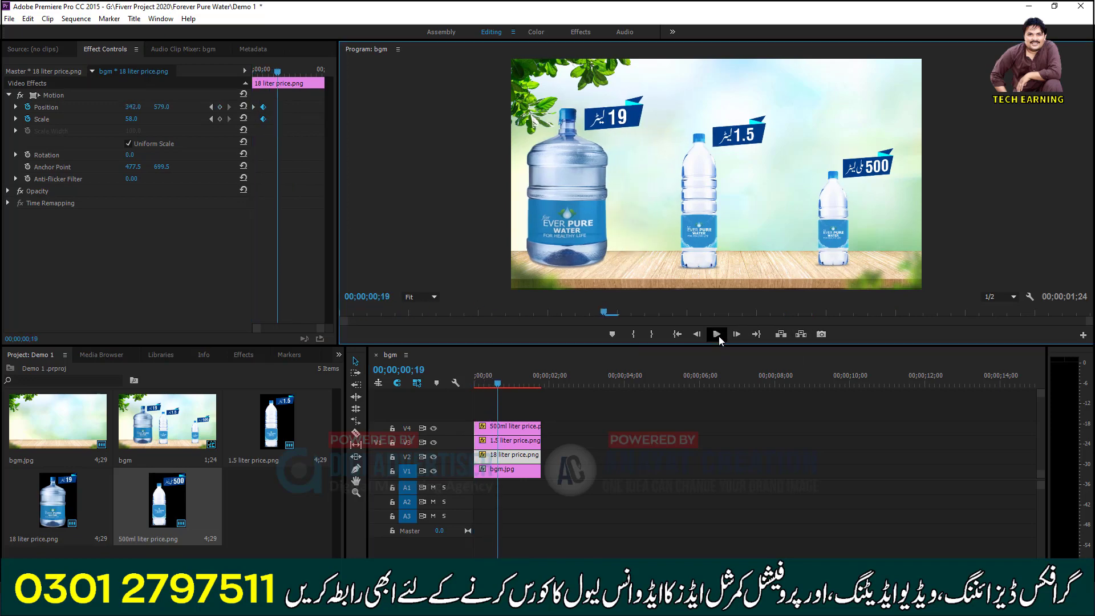
pyautogui.moveTo(277, 71); pyautogui.dragTo(253, 71)
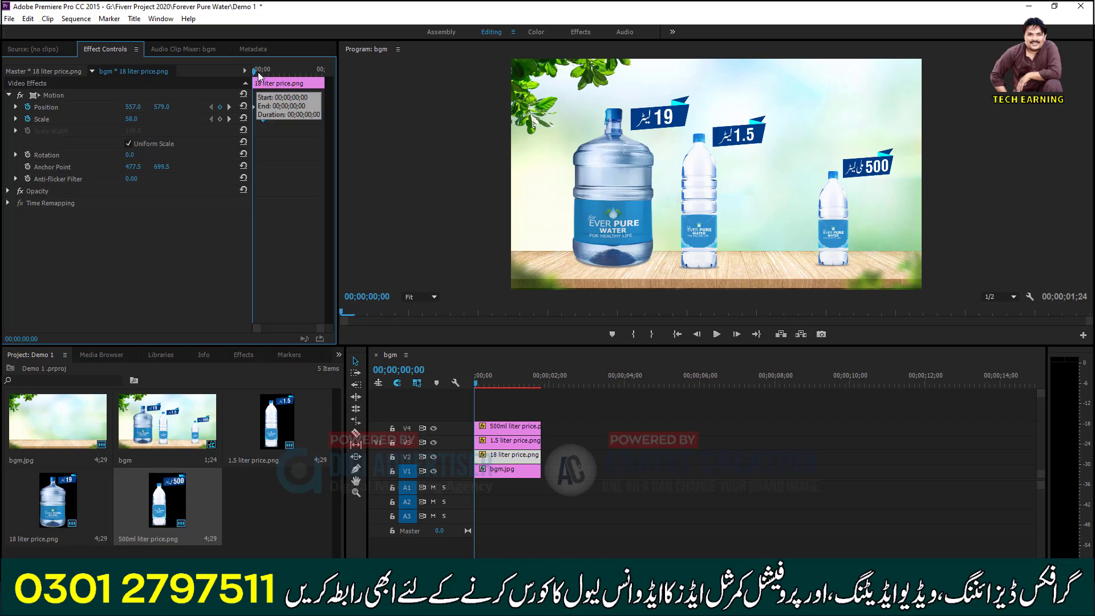
# Keyframe the 18 liter price.png clip's opacity at 100% at 00;00;00;08 and 0% at the sequence start.
pyautogui.moveTo(258, 71); pyautogui.dragTo(263, 69)
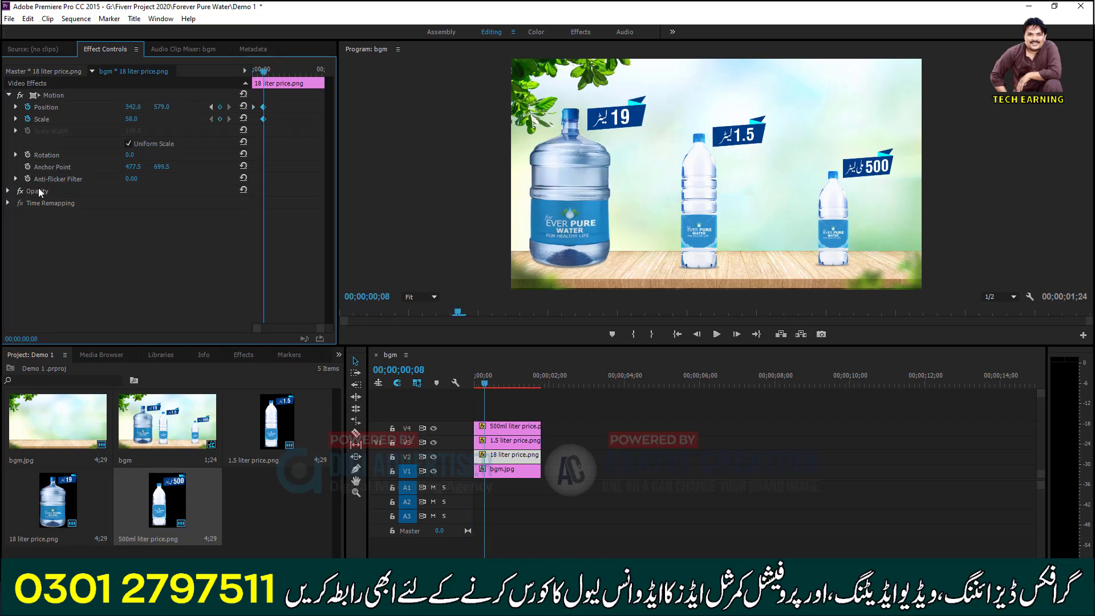
pyautogui.click(8, 191)
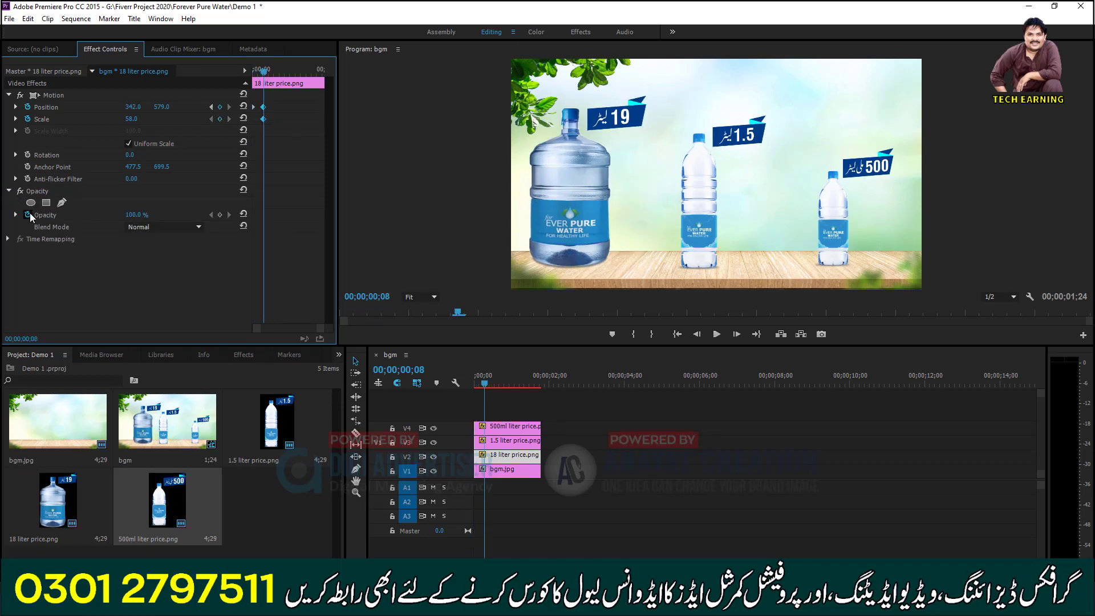
pyautogui.click(220, 214)
pyautogui.moveTo(264, 70); pyautogui.dragTo(226, 89)
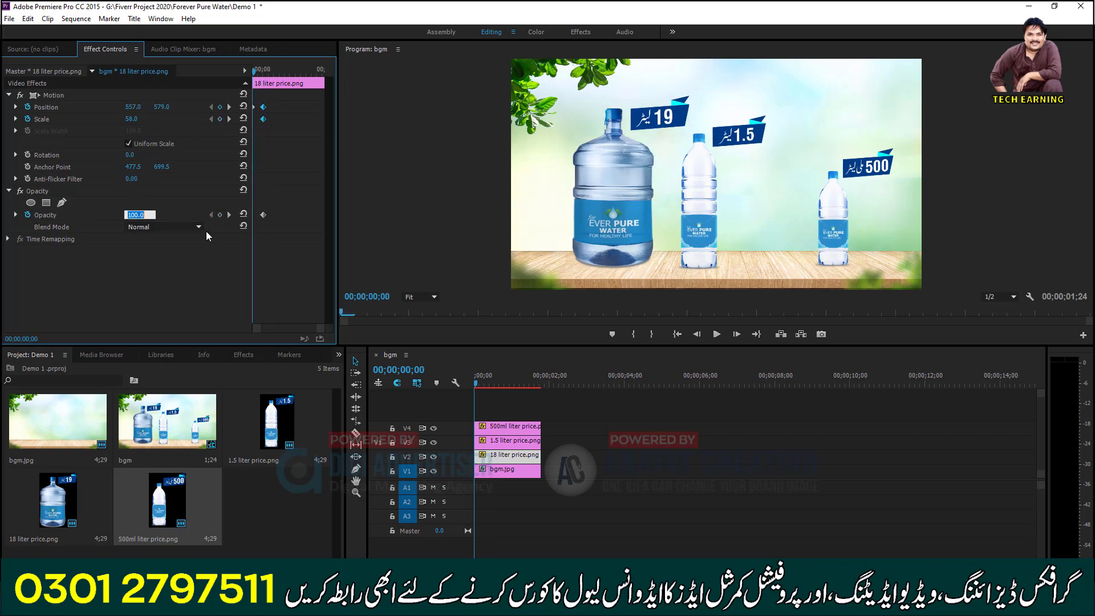
pyautogui.write('0')
pyautogui.press('Return')
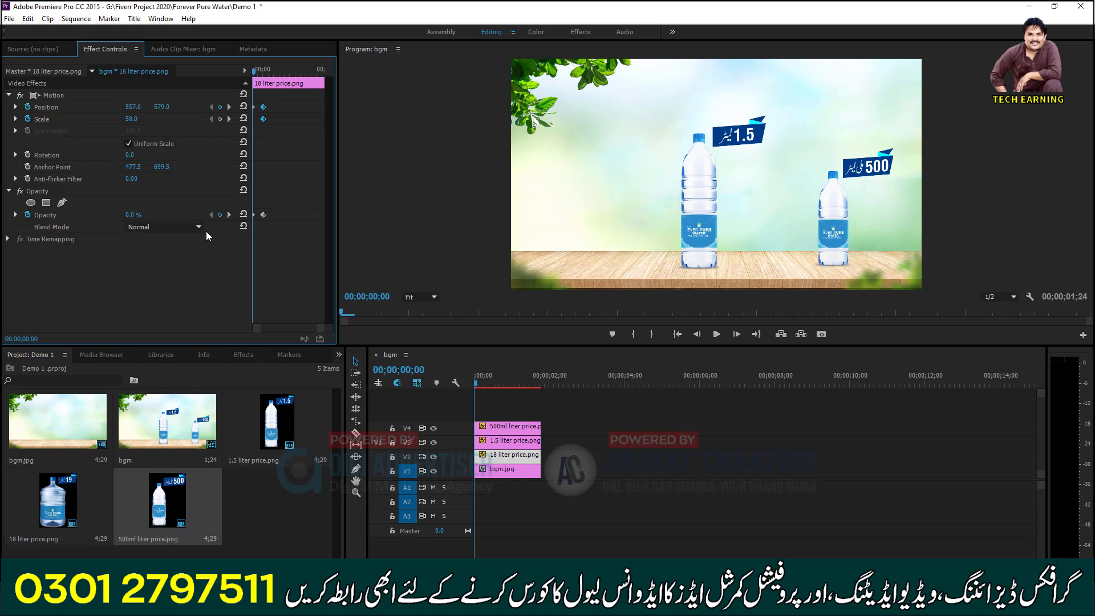
# Play the 18 liter price.png clip's slide and fade-in twice from the sequence start and select its opacity keyframes.
pyautogui.press('space')
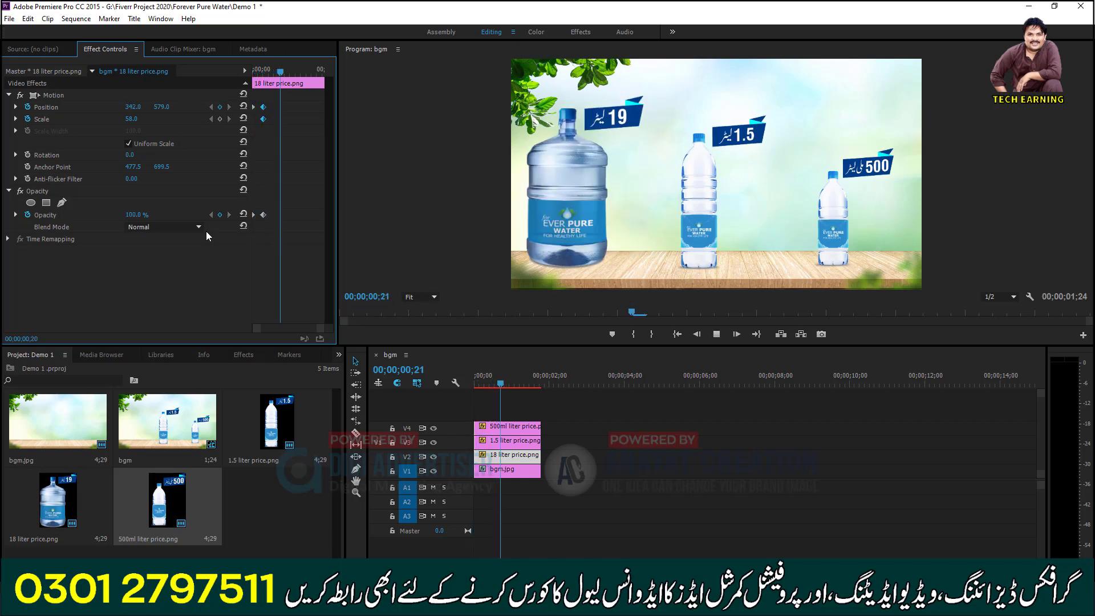
pyautogui.click(254, 69)
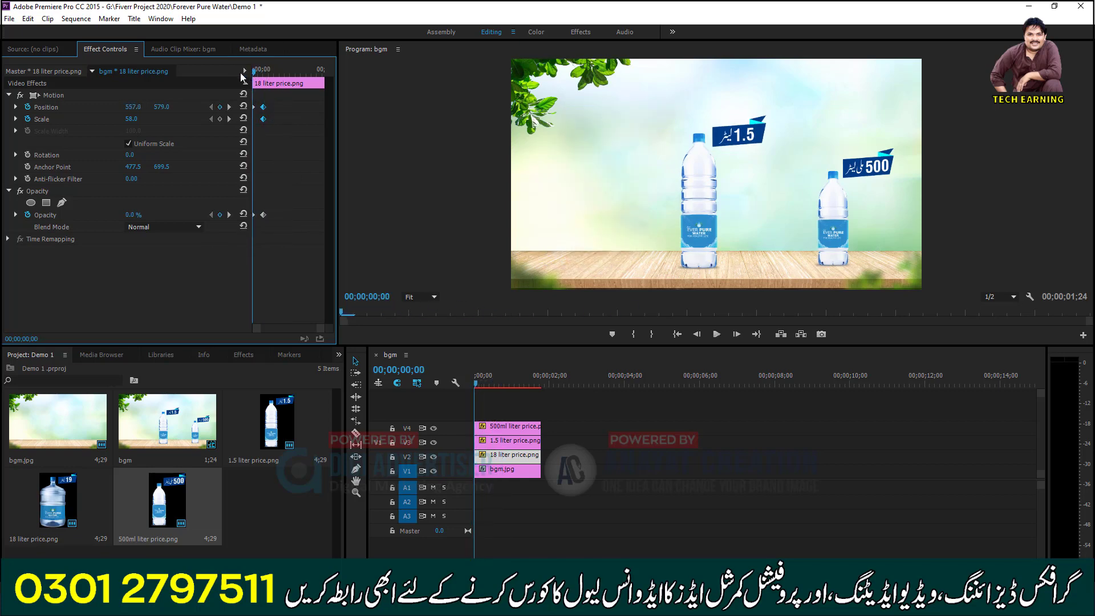
pyautogui.press('space')
pyautogui.moveTo(262, 79); pyautogui.dragTo(242, 67)
pyautogui.moveTo(276, 213); pyautogui.dragTo(196, 220)
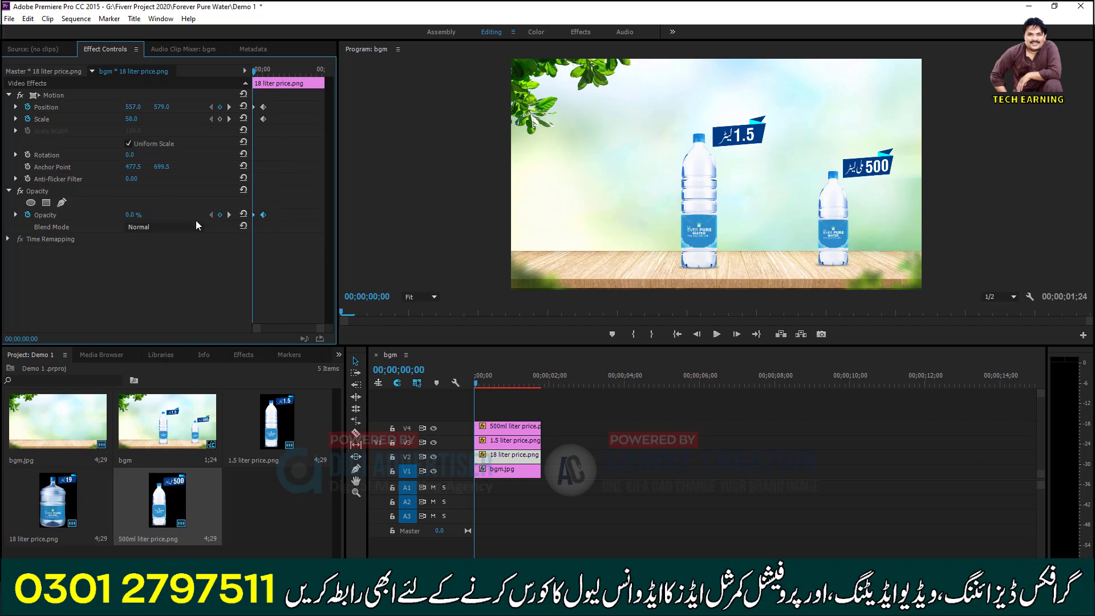
pyautogui.rightClick(50, 214)
pyautogui.click(47, 215)
pyautogui.rightClick(47, 214)
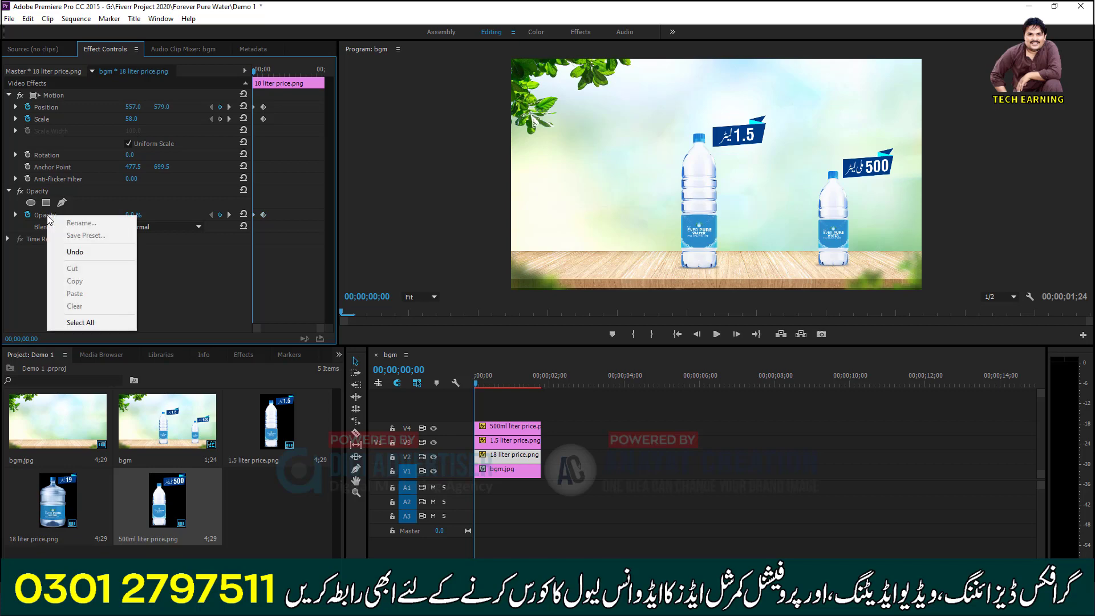
pyautogui.click(86, 252)
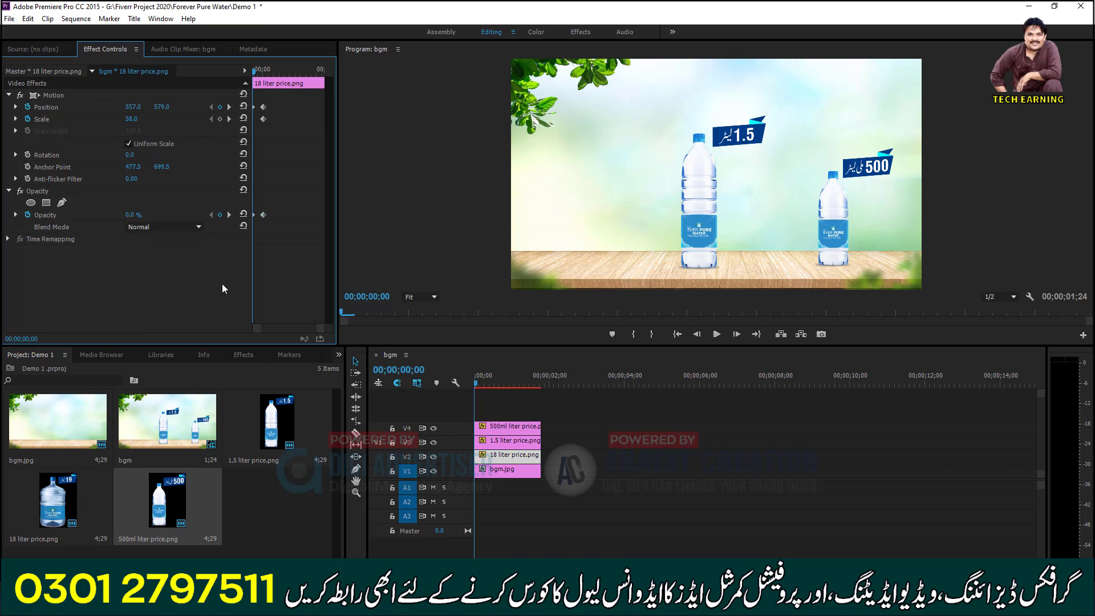
pyautogui.click(54, 95)
pyautogui.rightClick(54, 95)
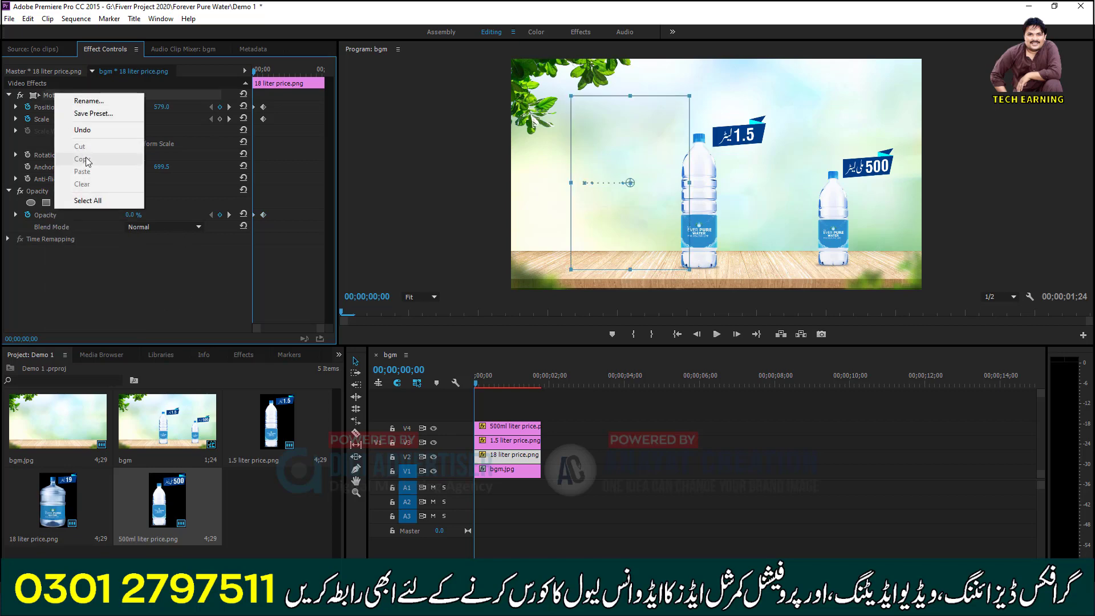
pyautogui.click(140, 278)
pyautogui.click(574, 443)
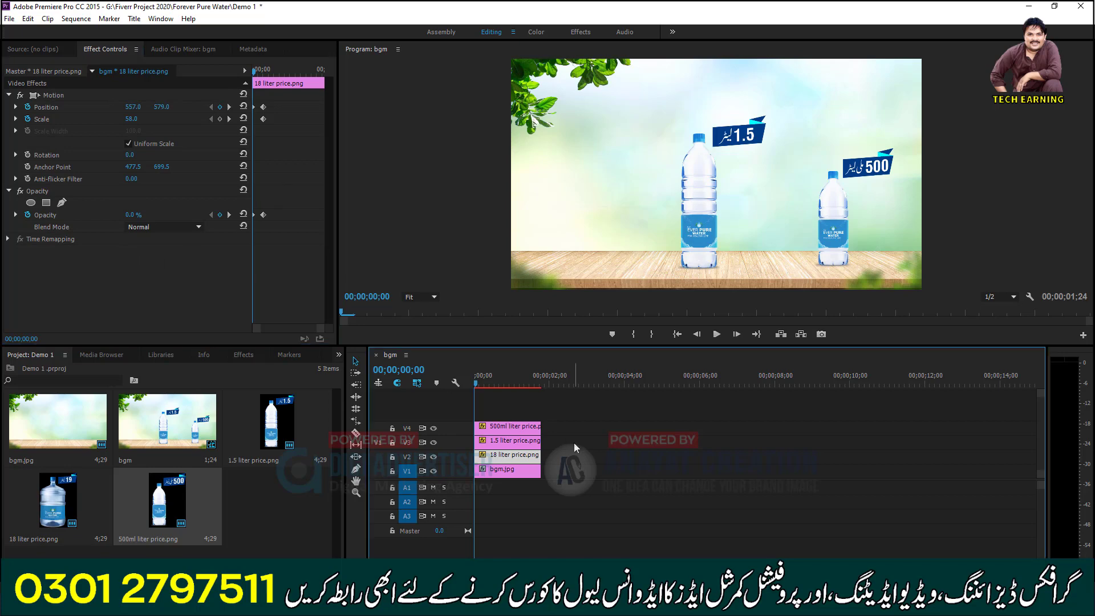
# Trim the start of the 1.5 liter price.png clip to 00;00;00;10.
pyautogui.click(511, 451)
pyautogui.click(494, 444)
pyautogui.hotkey('shift', 'Right')
pyautogui.hotkey('shift', 'Right')
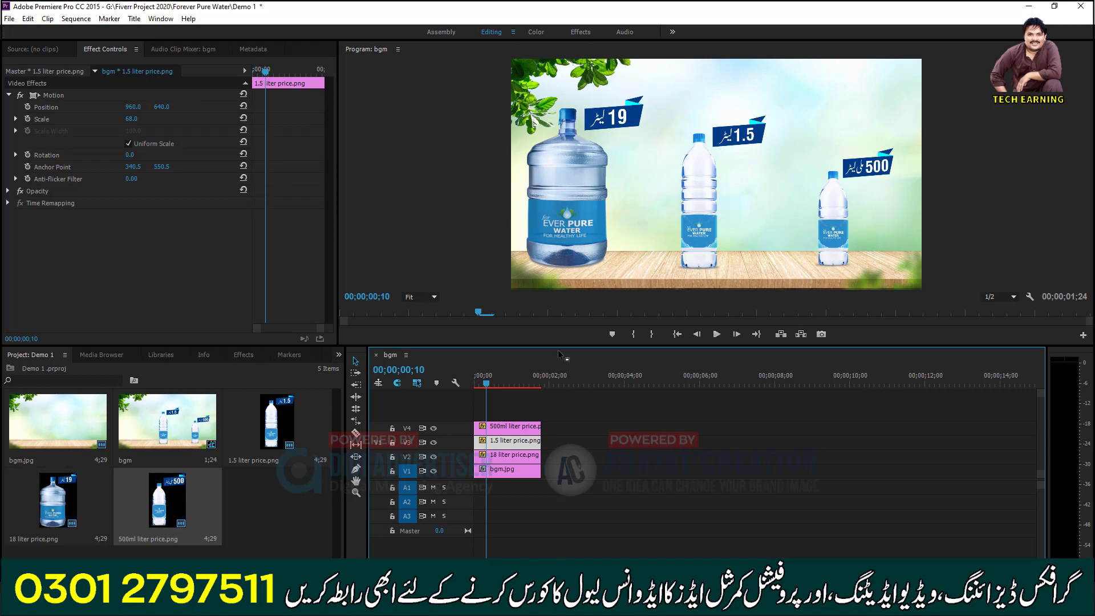
pyautogui.moveTo(476, 440); pyautogui.dragTo(486, 440)
# Step frame by frame from 00;00;00;09 to 00;00;00;16 across the 1.5 liter price.png clip's trimmed start.
pyautogui.press('Left')
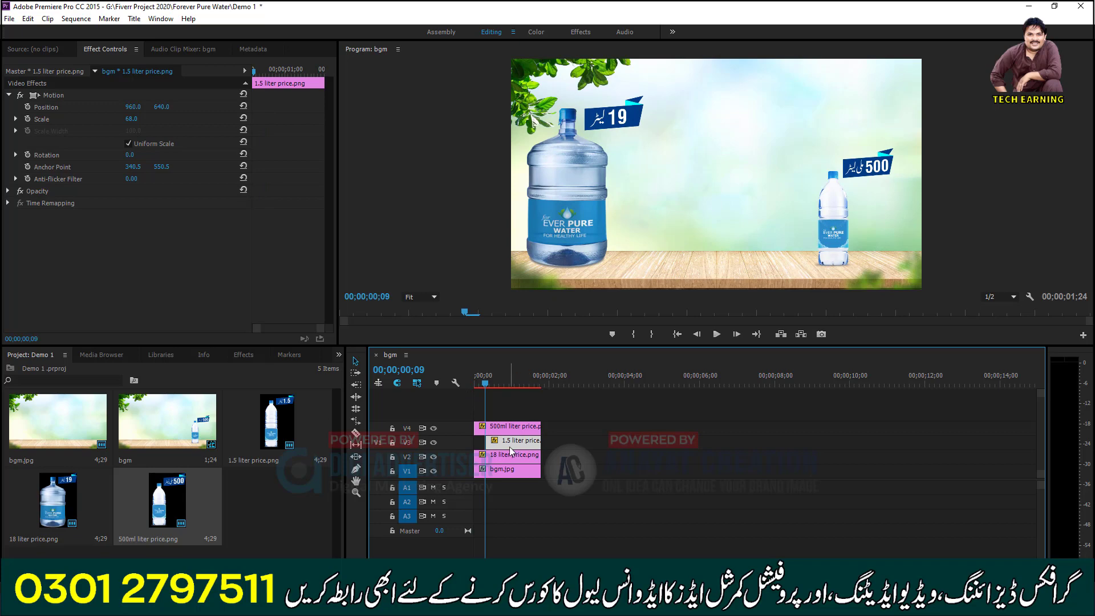
pyautogui.press('Right')
pyautogui.press('Right')
pyautogui.press('Right')
pyautogui.press('Right')
pyautogui.press('Right')
pyautogui.press('Right')
pyautogui.press('Right')
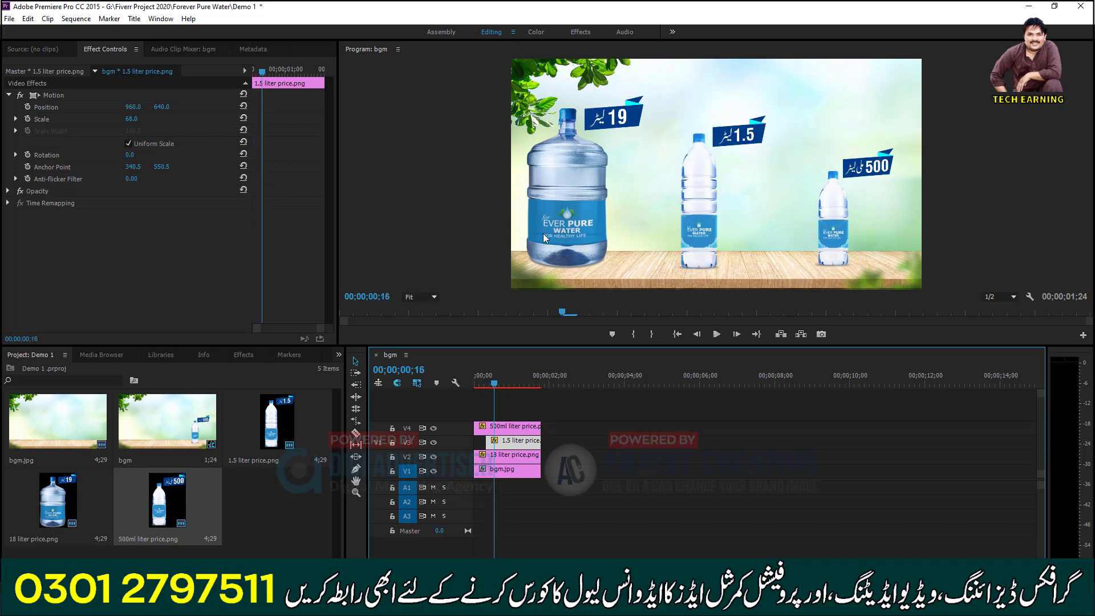
# Enable position and opacity keyframes for the 1.5 liter price.png clip at 00;00;00;10 and shift both keyframes several frames later.
pyautogui.moveTo(496, 381); pyautogui.dragTo(486, 381)
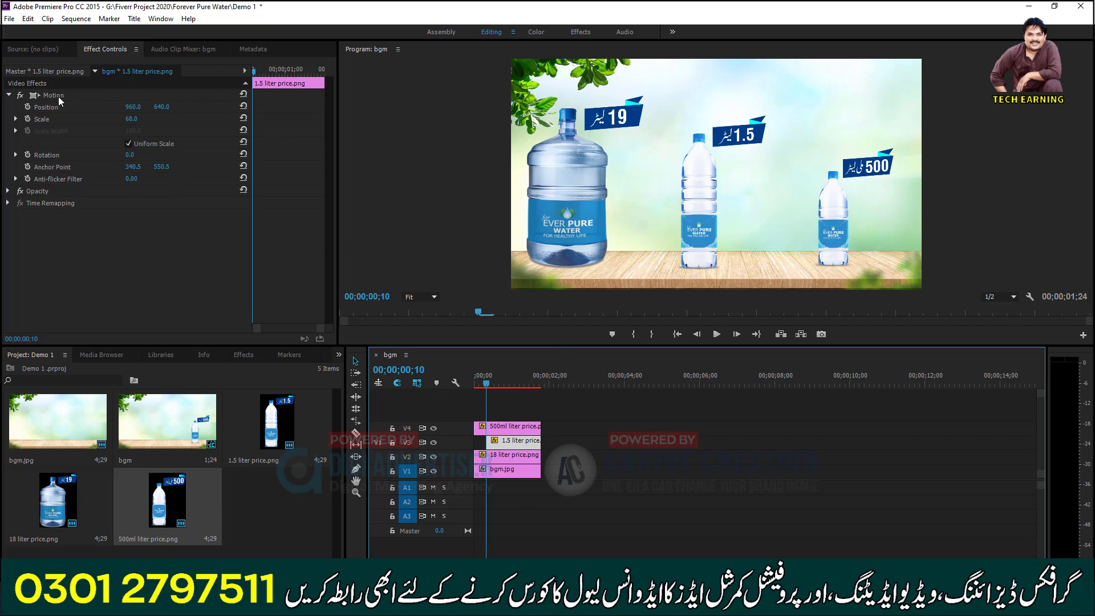
pyautogui.click(28, 107)
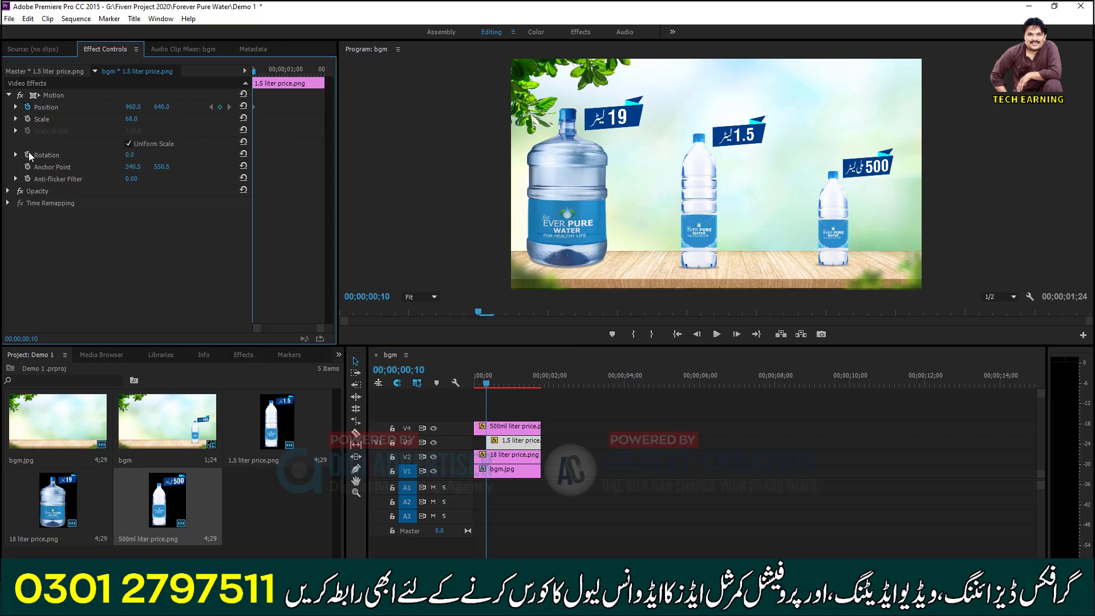
pyautogui.click(7, 191)
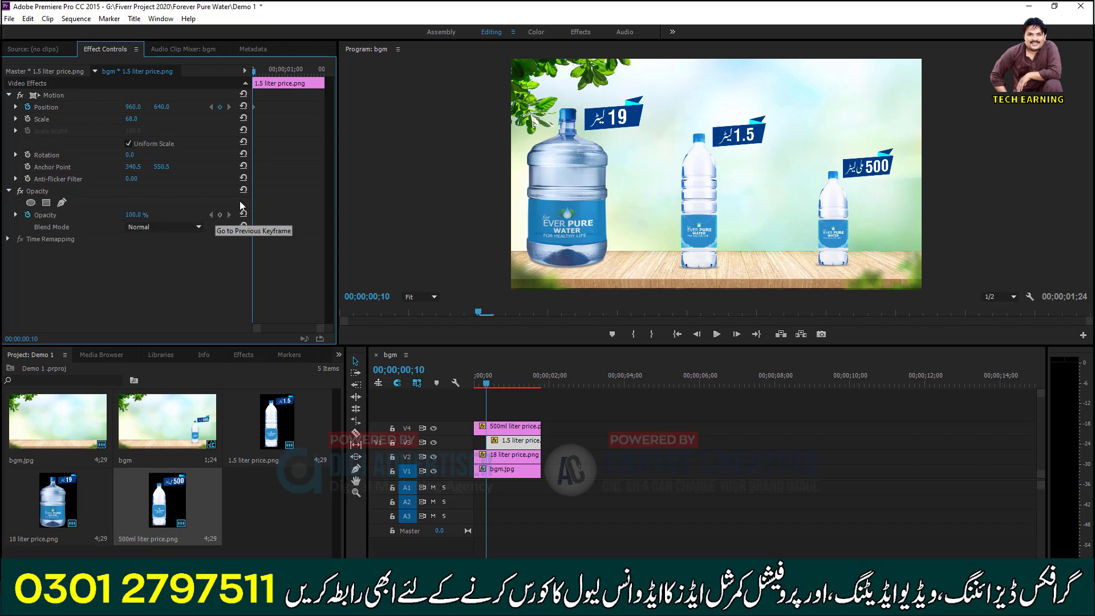
pyautogui.click(220, 215)
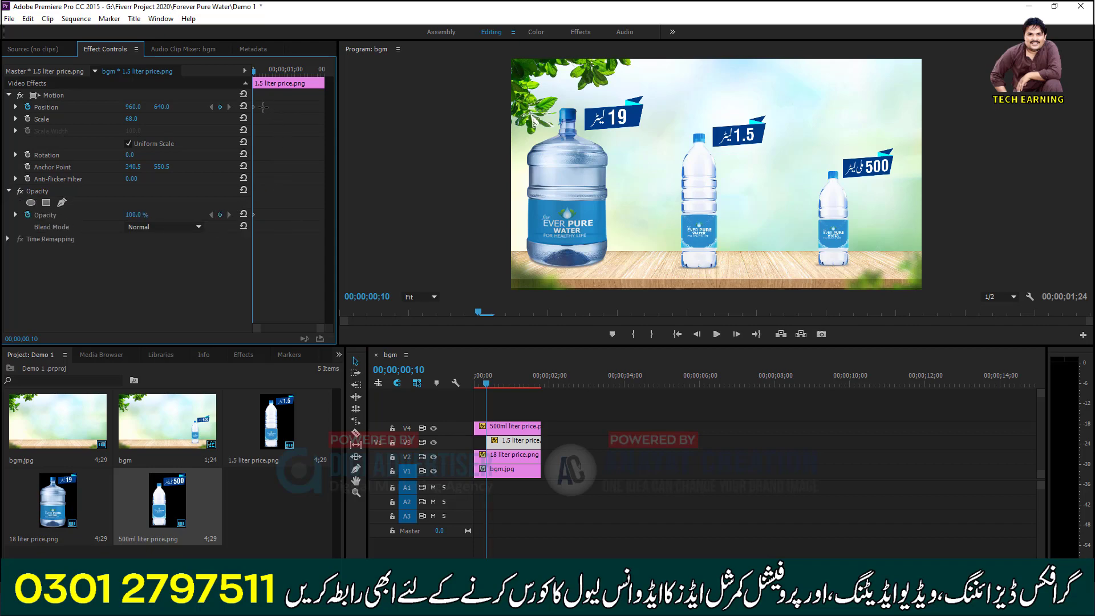
pyautogui.moveTo(262, 106); pyautogui.dragTo(266, 213)
# Keyframe the 1.5 liter price.png clip's horizontal position at 1130 and opacity at 0% at 00;00;00;10.
pyautogui.moveTo(133, 107); pyautogui.dragTo(230, 107)
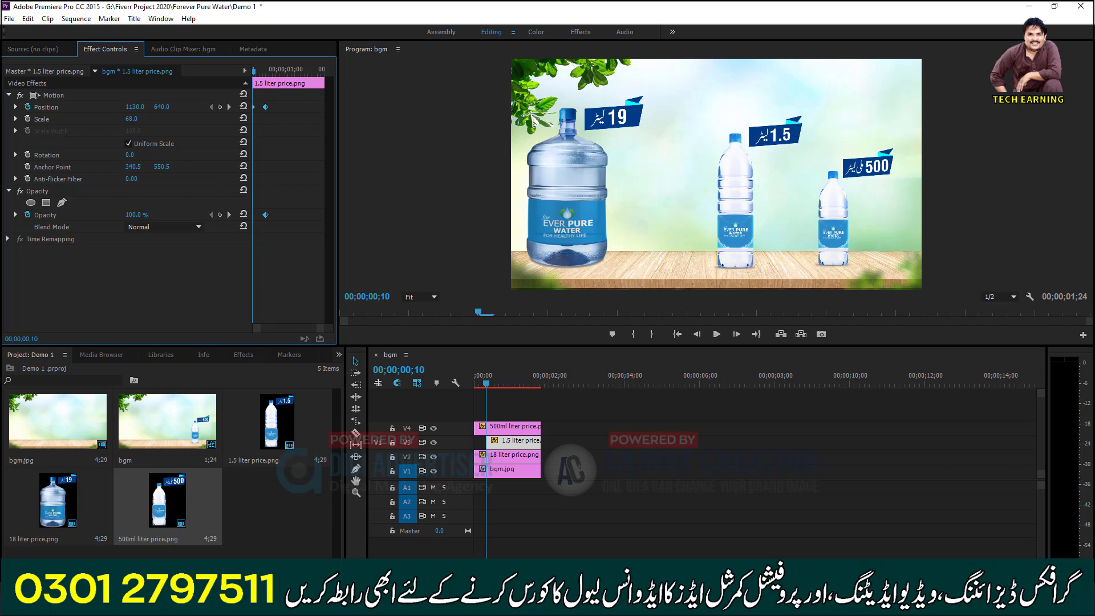
pyautogui.click(123, 213)
pyautogui.write('0')
pyautogui.press('Return')
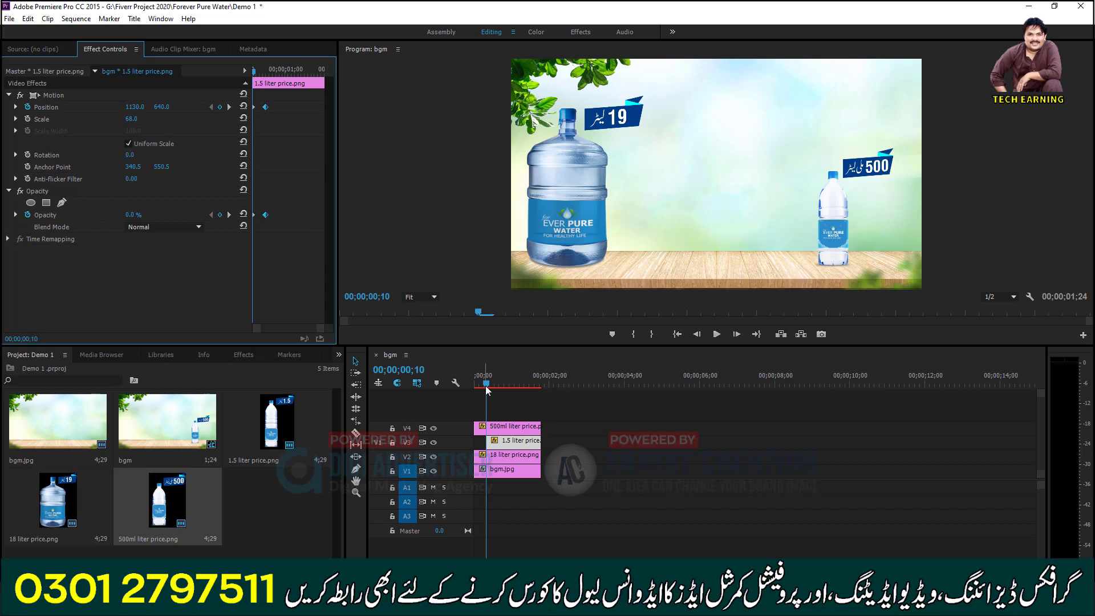
# Play the 1.5 liter price.png clip's slide and fade-in from its start.
pyautogui.click(484, 385)
pyautogui.press('space')
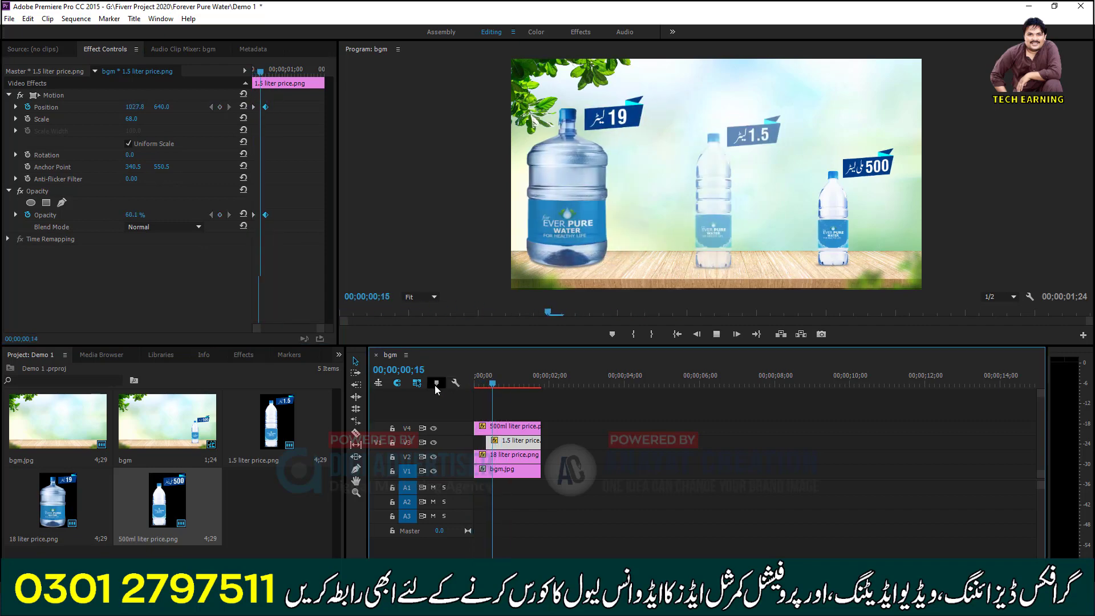
pyautogui.press('space')
# Trim the start of the 500ml liter price.png clip to 00;00;00;18 and select the clip.
pyautogui.click(496, 374)
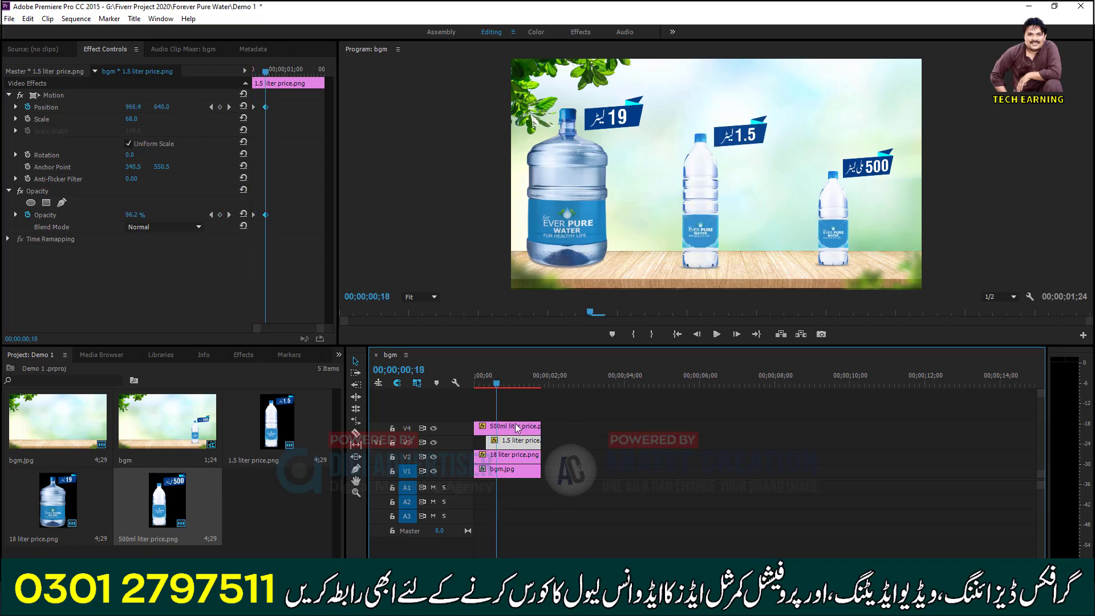
pyautogui.moveTo(475, 427); pyautogui.dragTo(497, 426)
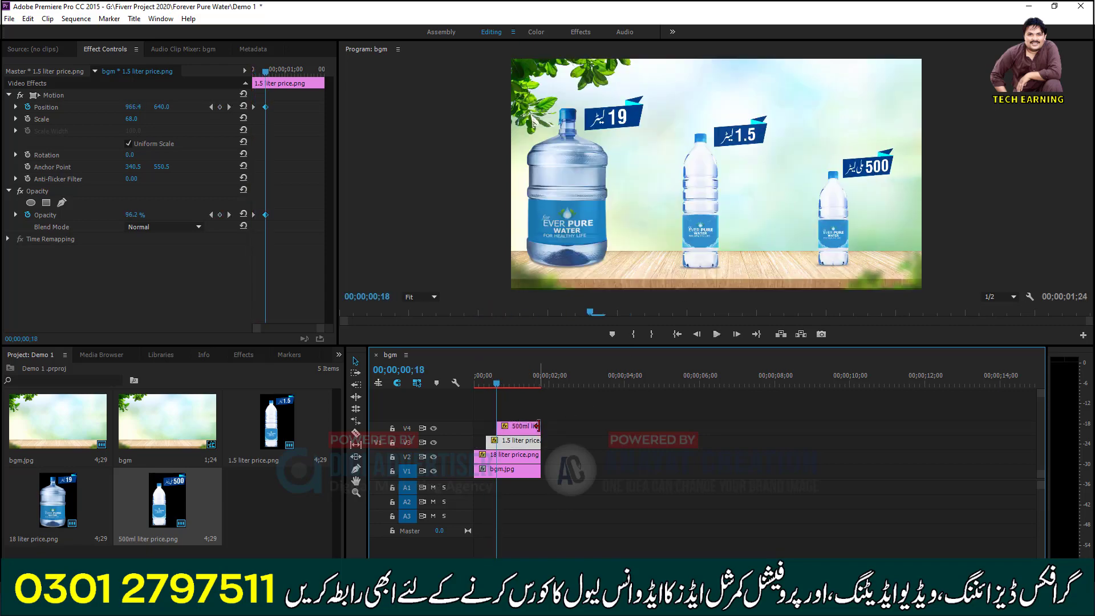
pyautogui.click(523, 431)
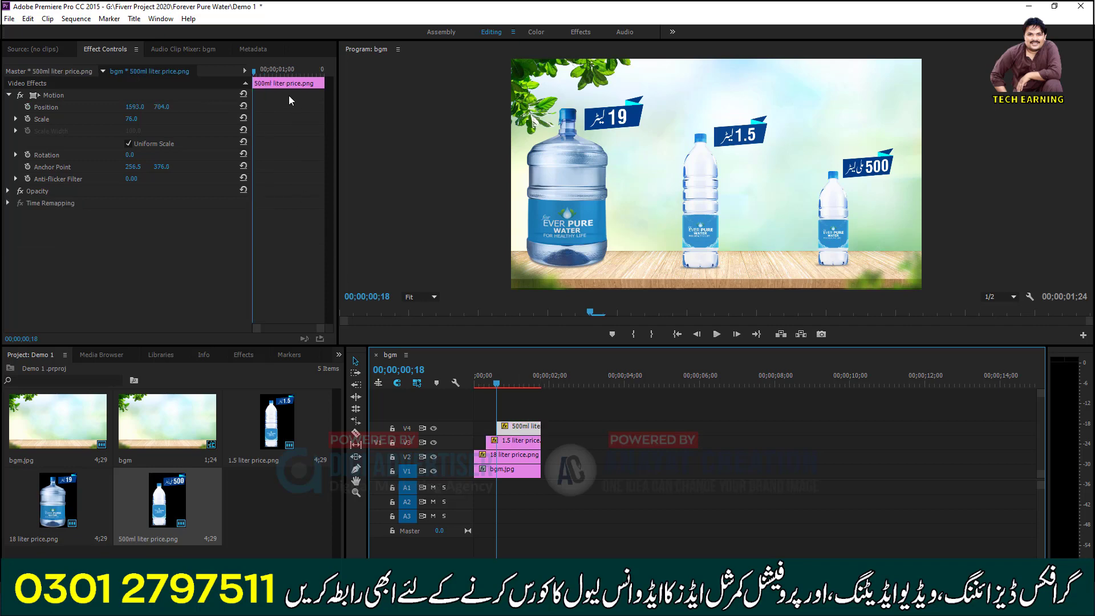
# Enable position and opacity keyframes for the 500ml liter price.png clip at 00;00;00;18 and shift both keyframes several frames later.
pyautogui.press('Up')
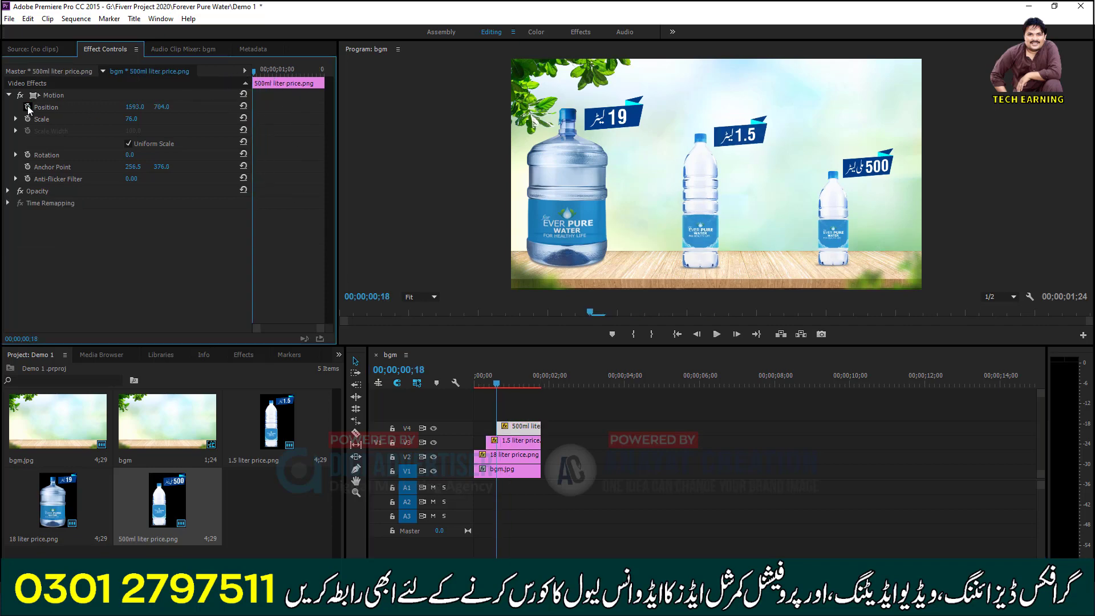
pyautogui.click(8, 191)
pyautogui.click(27, 215)
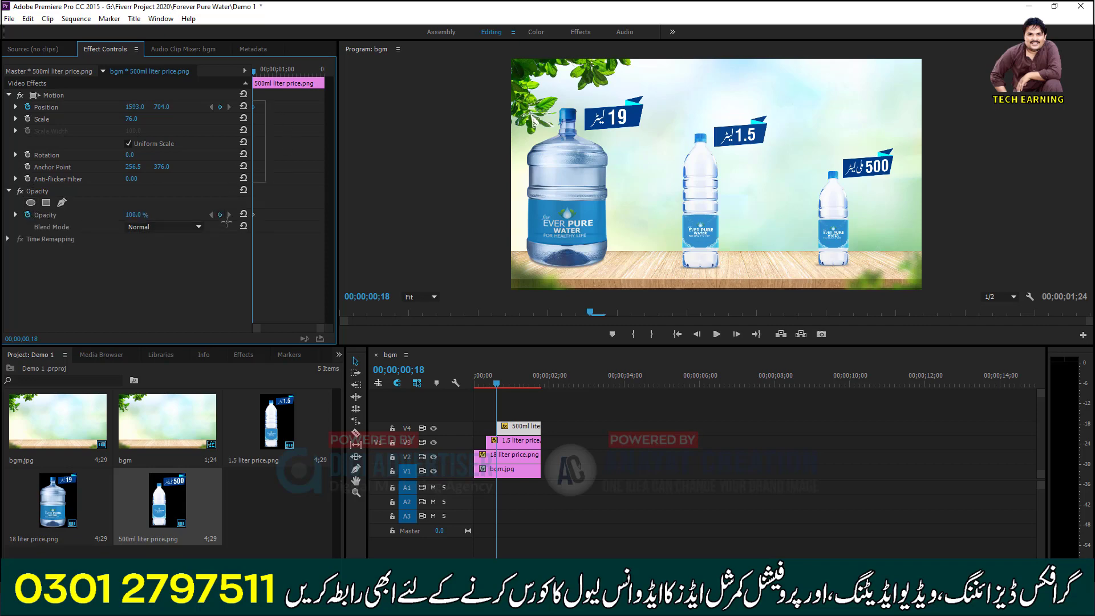
pyautogui.moveTo(254, 214); pyautogui.dragTo(268, 214)
# Keyframe the 500ml liter price.png clip's horizontal position at 1715 and opacity at 0% at 00;00;00;18.
pyautogui.moveTo(135, 106); pyautogui.dragTo(205, 107)
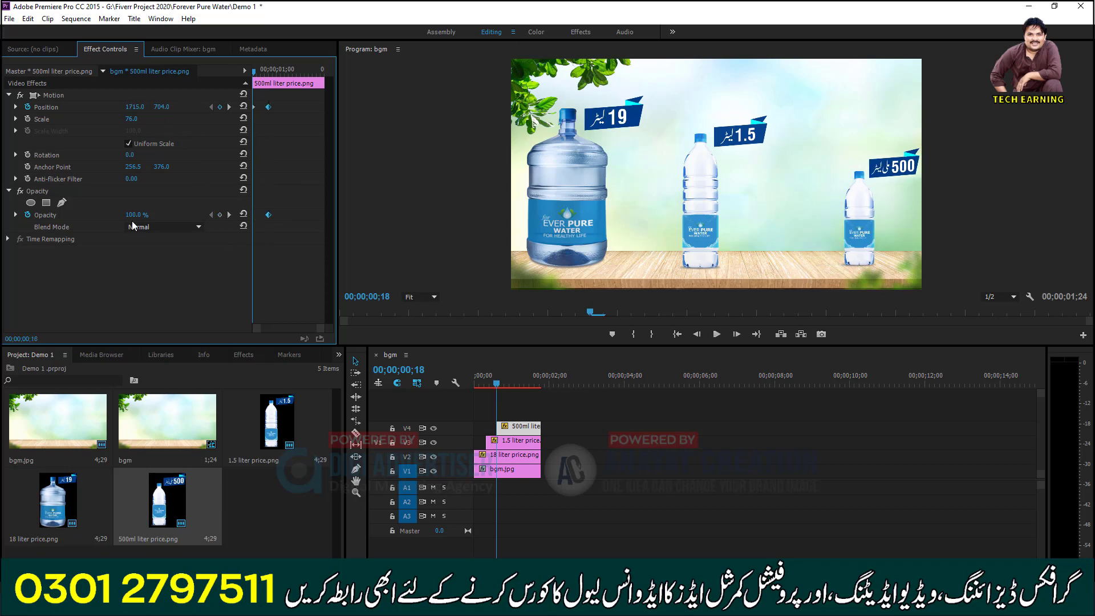
pyautogui.click(149, 214)
pyautogui.write('0')
pyautogui.press('Return')
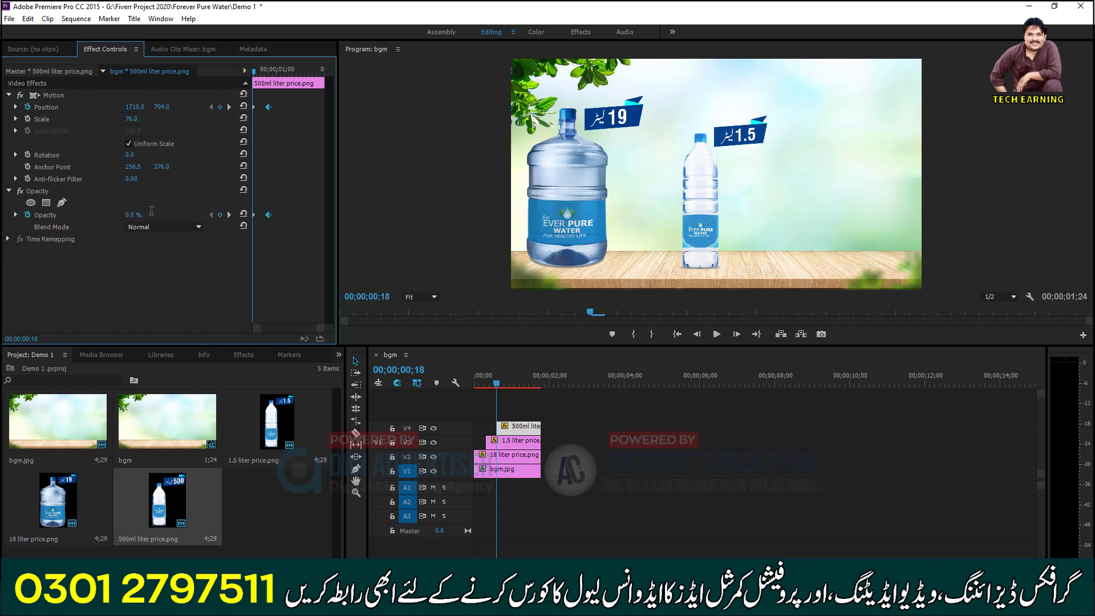
# Play the three bottles' entrance animation twice from the sequence start.
pyautogui.moveTo(482, 386); pyautogui.dragTo(457, 392)
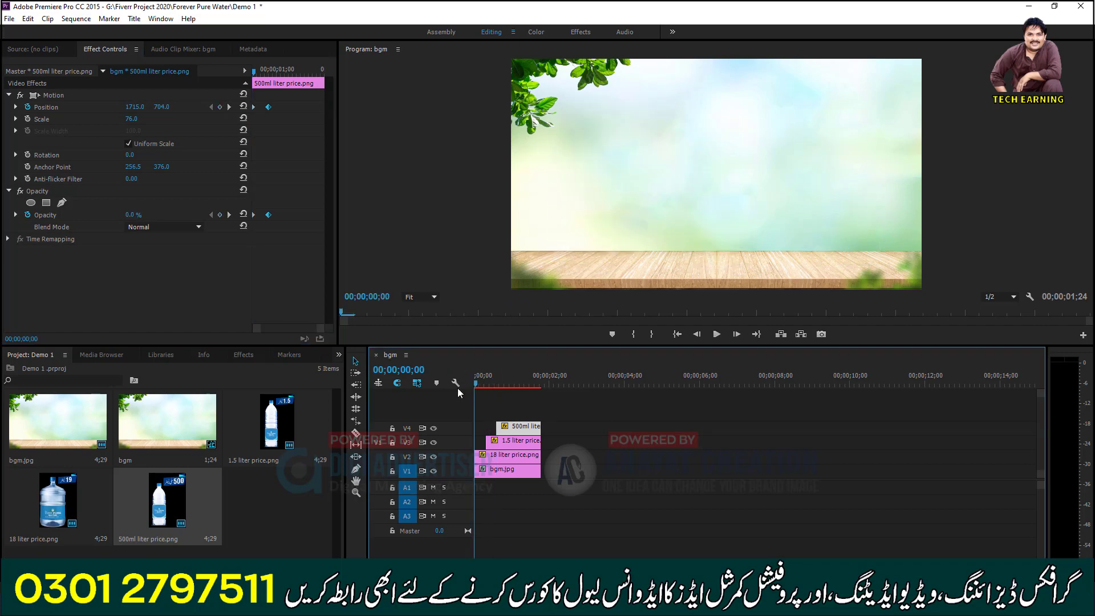
pyautogui.press('space')
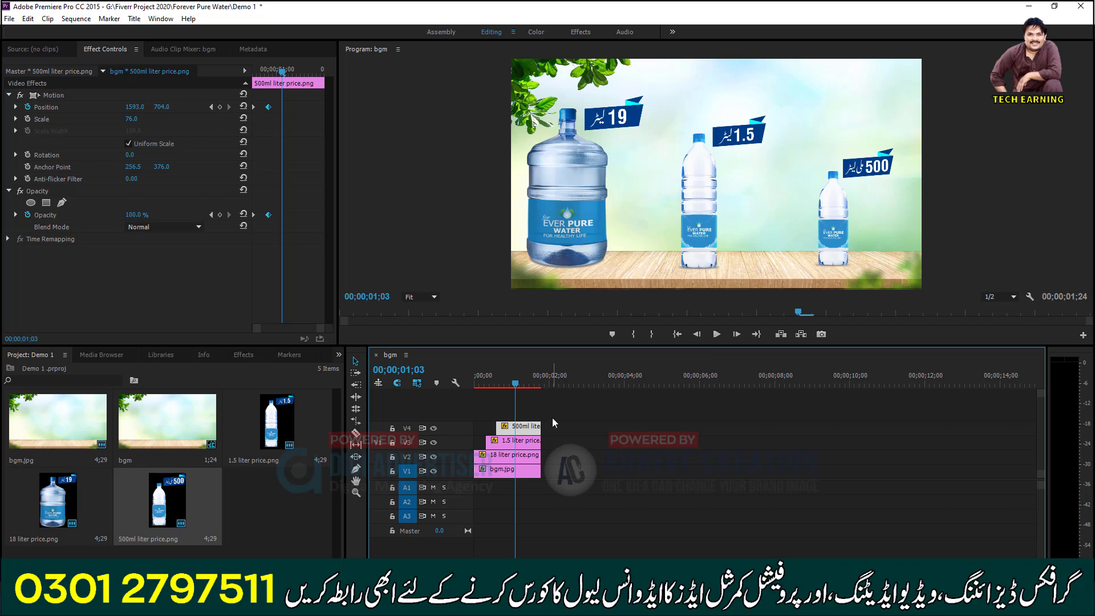
pyautogui.moveTo(521, 375); pyautogui.dragTo(454, 392)
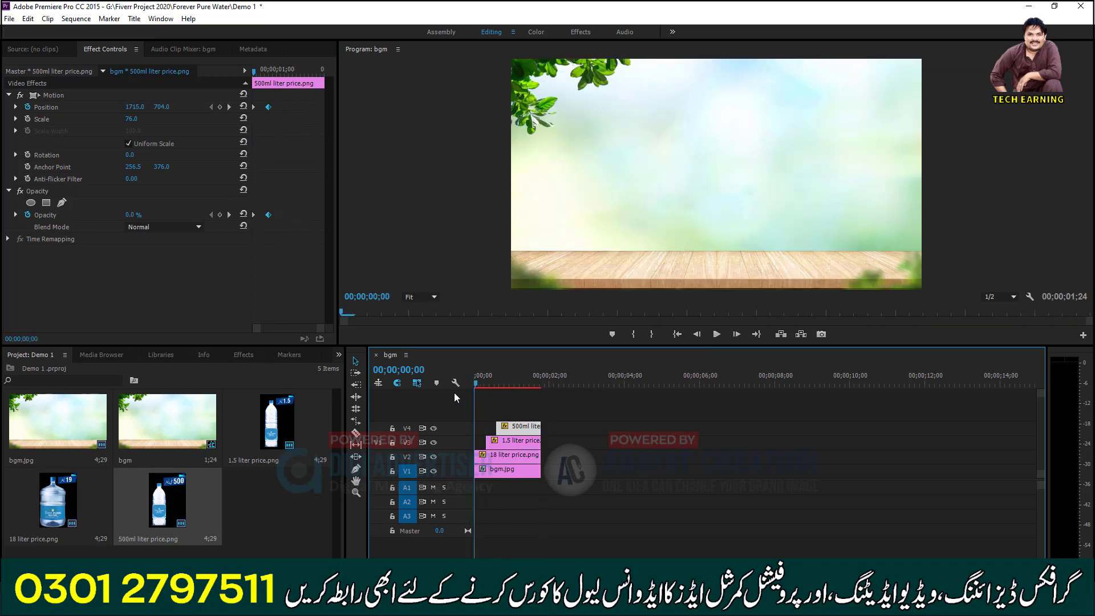
pyautogui.press('space')
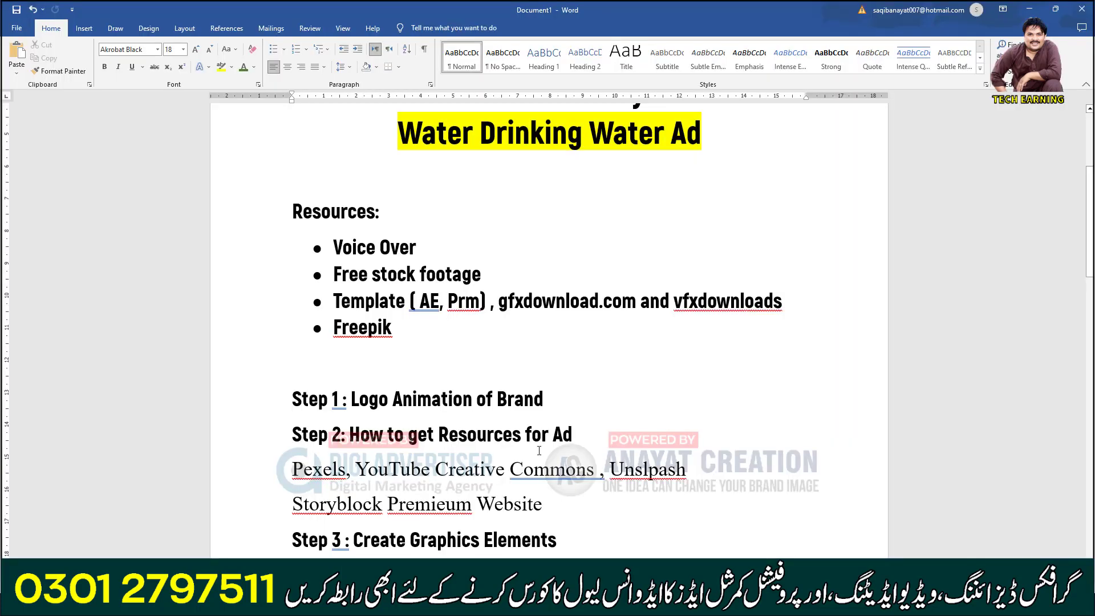
# Switch to the Word outline and add "Adobe P" after the heading "Step 3 : Create Graphics Elements".
pyautogui.scroll(-2, 563, 480)
pyautogui.scroll(2, 564, 480)
pyautogui.write('Ado')
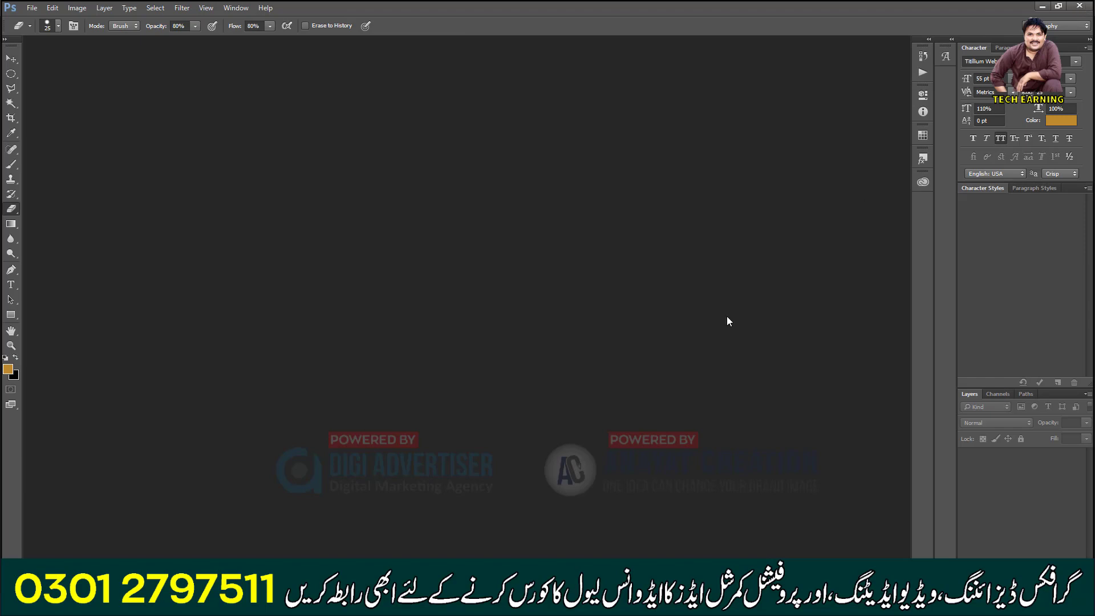
pyautogui.click(1042, 6)
pyautogui.write('be P')
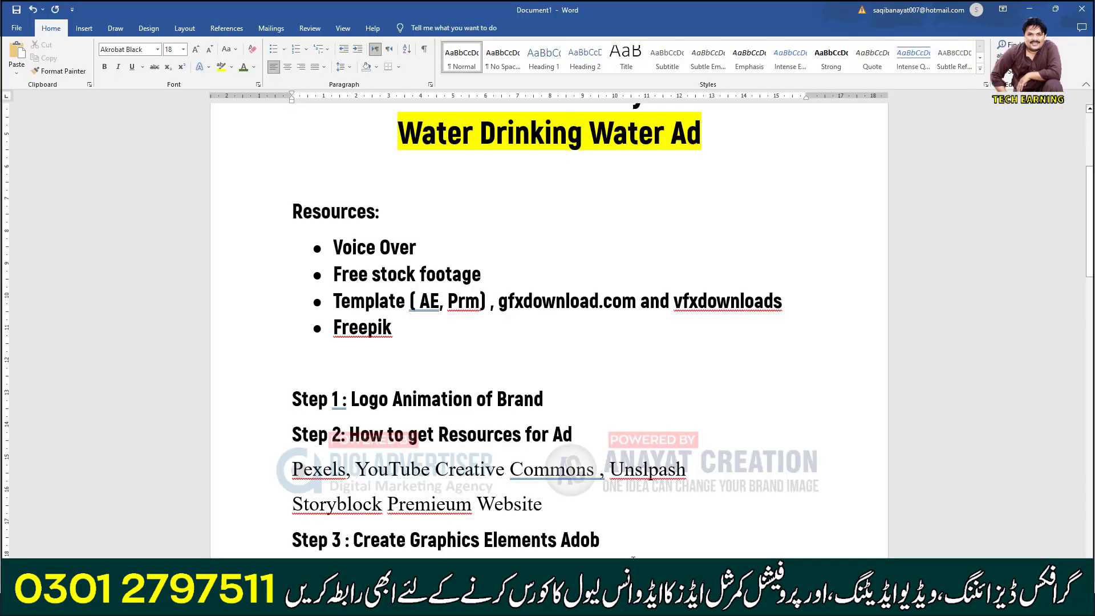